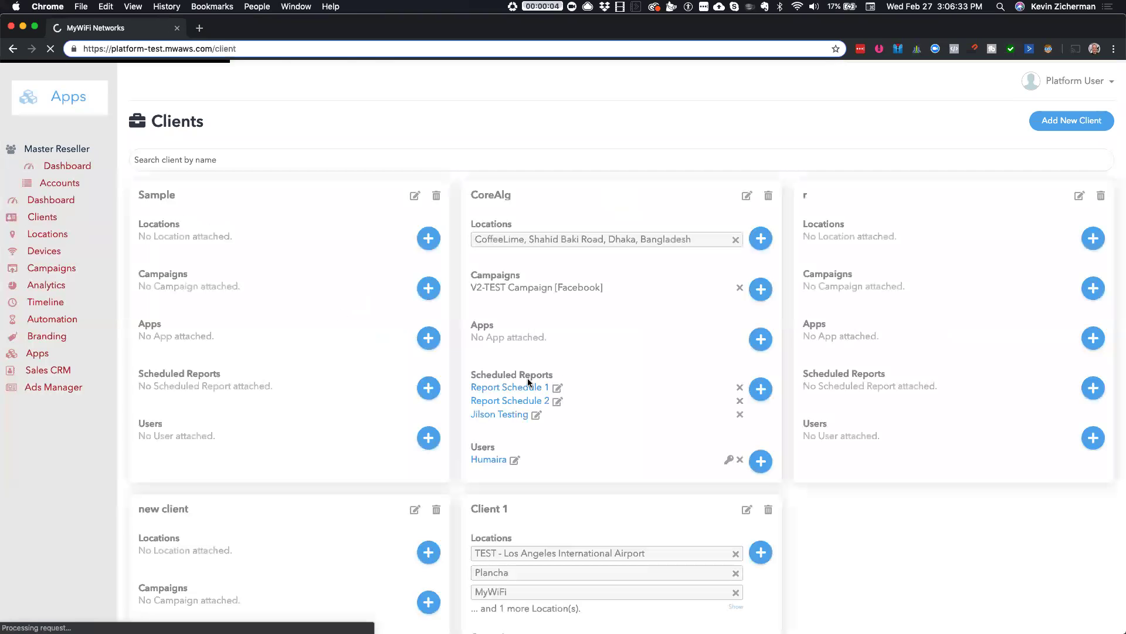
- Add a named scheduled report to CoreAlg using New Custom Analytics Report as its details, and proceed
scroll(386, 409, "right", 10)
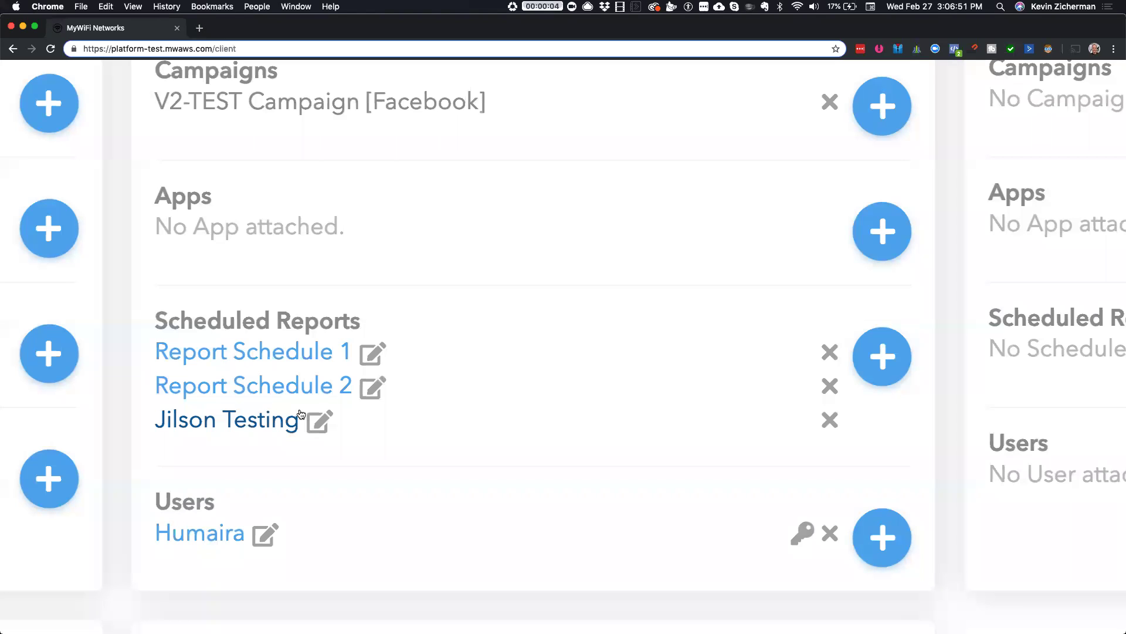
left_click(880, 356)
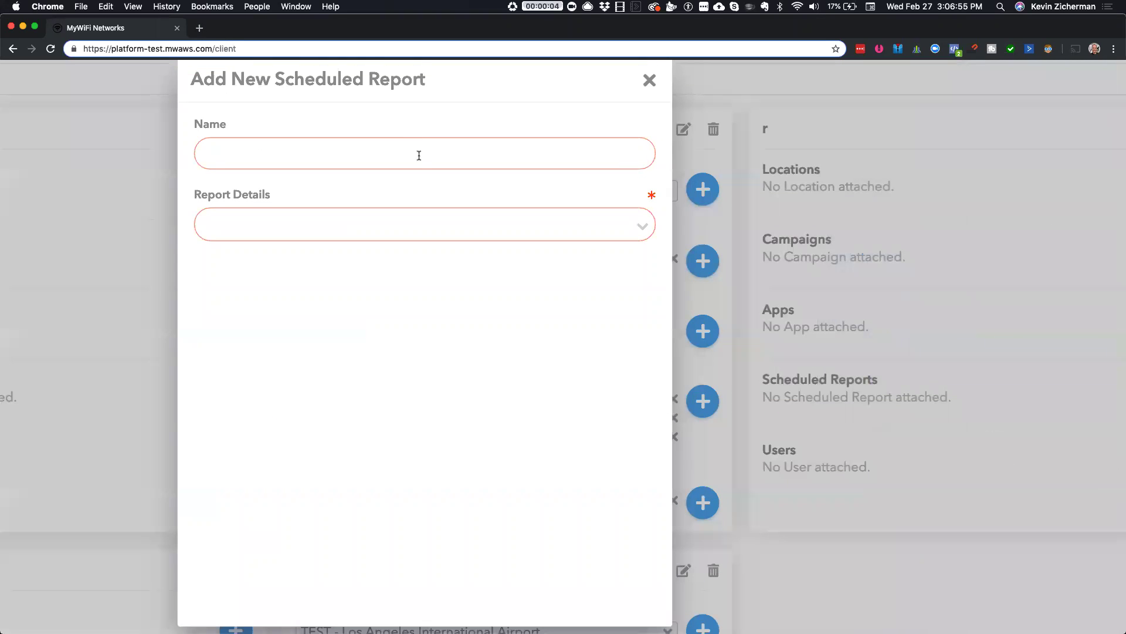
type("Bob")
left_click(431, 230)
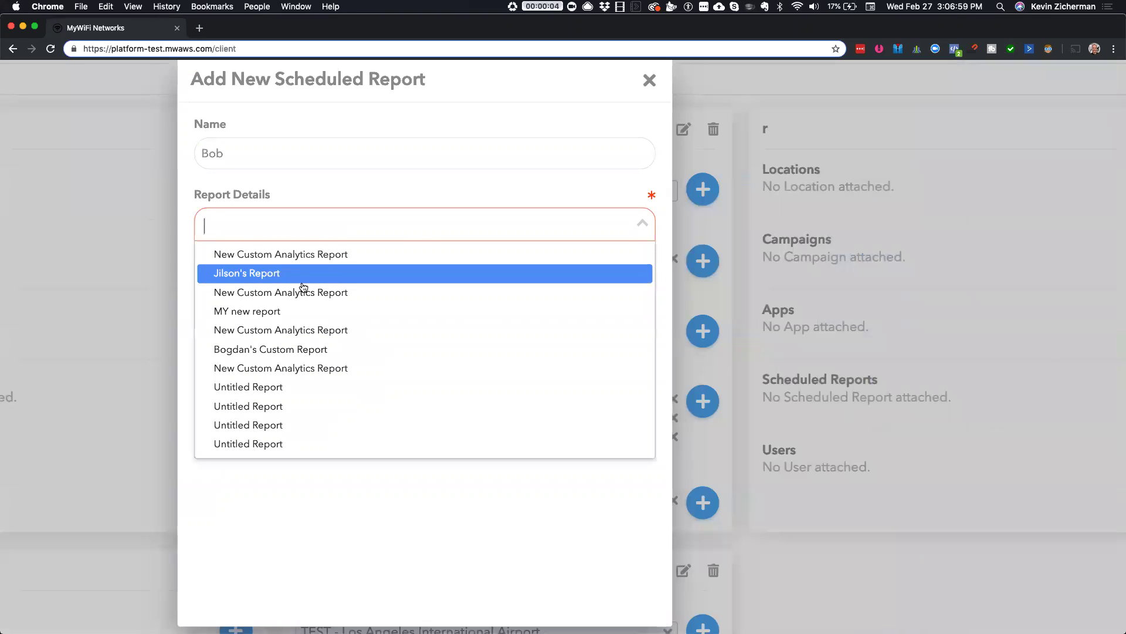
left_click(306, 292)
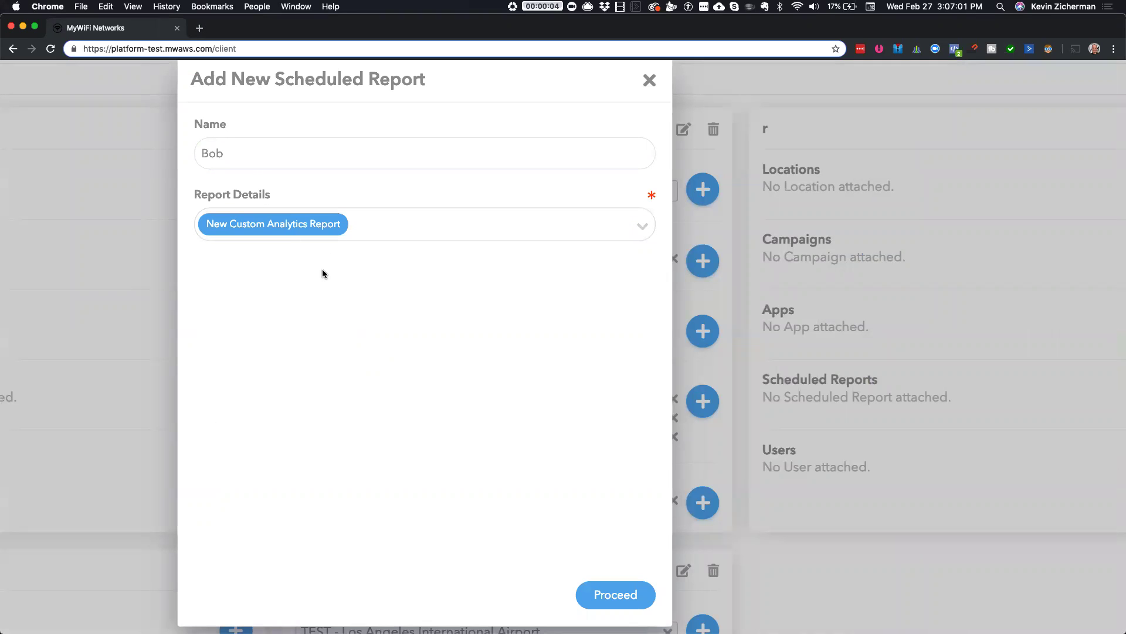
left_click(597, 594)
- Set the date range to Last 7 Days and schedule by Day of Week, repeating on Fridays
left_click(394, 154)
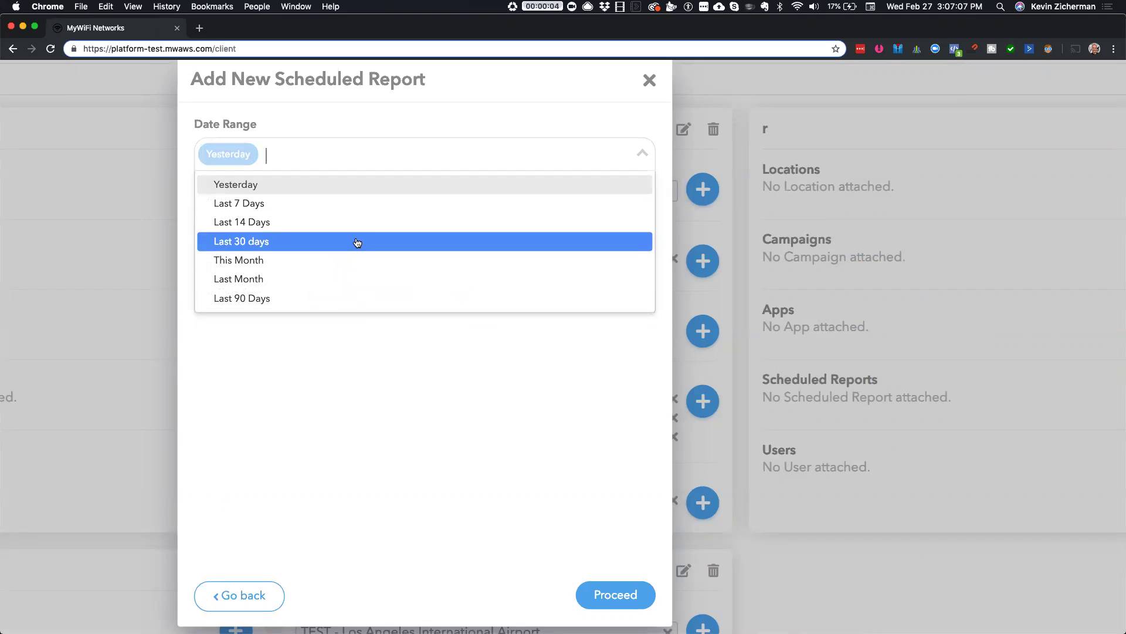
left_click(357, 204)
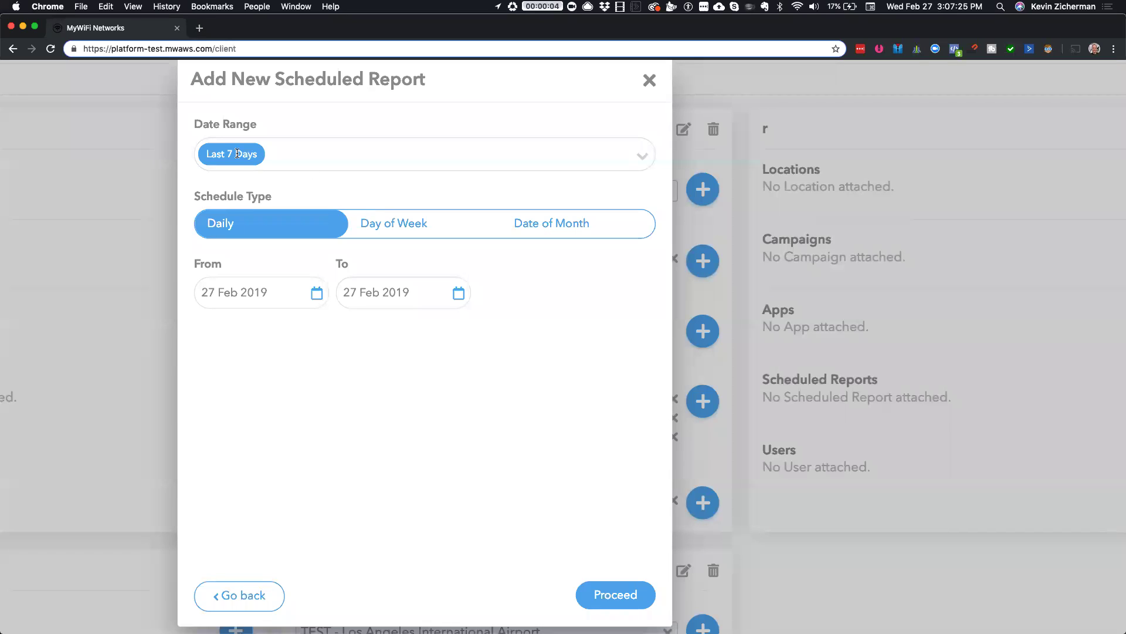
left_click(411, 228)
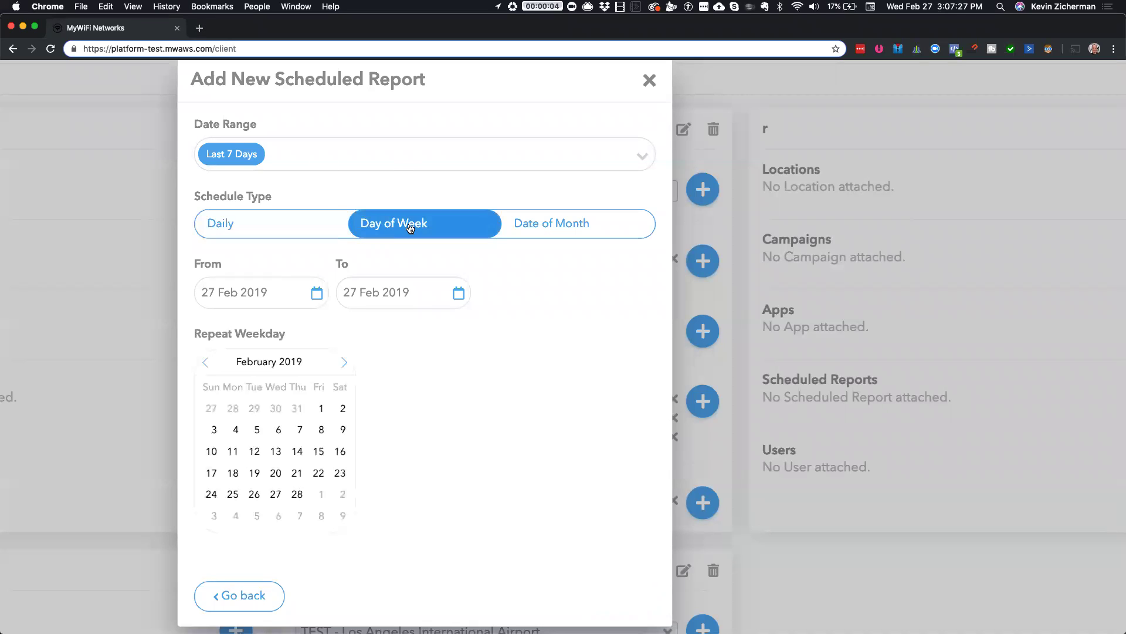
left_click(321, 409)
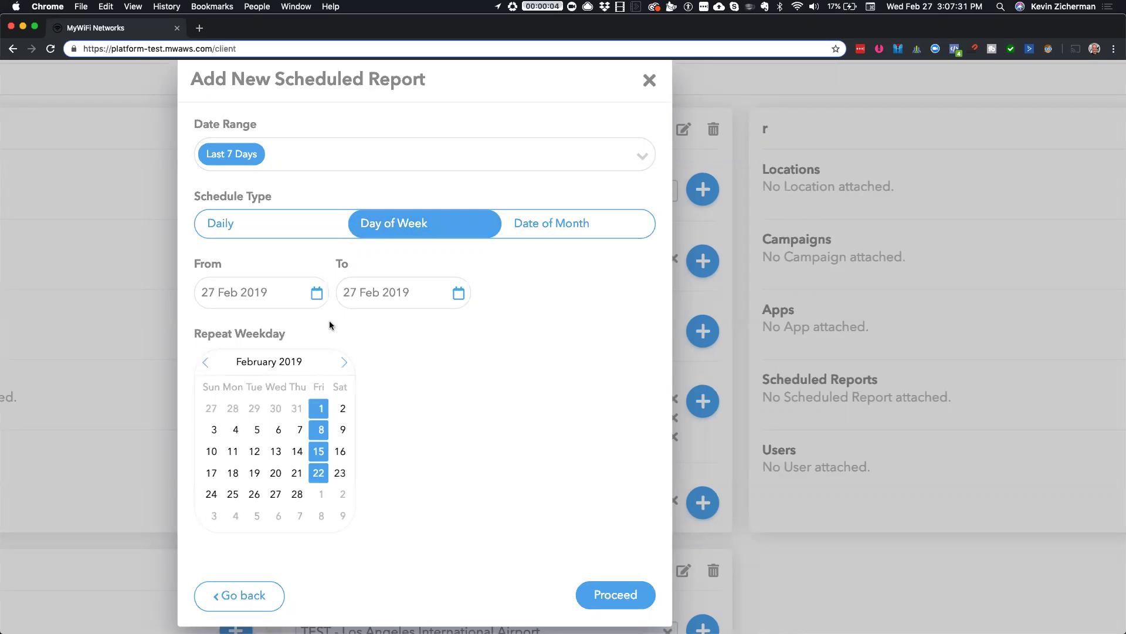
- Set the schedule's end date to 31 Jul 2019
left_click(458, 291)
double_click(461, 324)
left_click(462, 325)
left_click(461, 326)
left_click(462, 326)
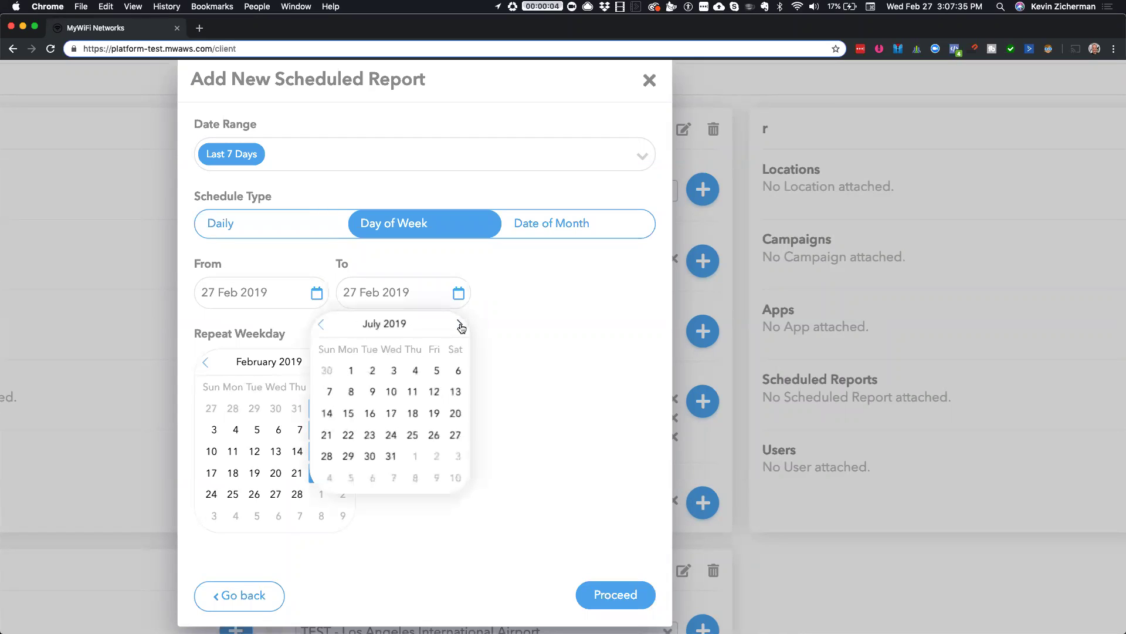
left_click(392, 457)
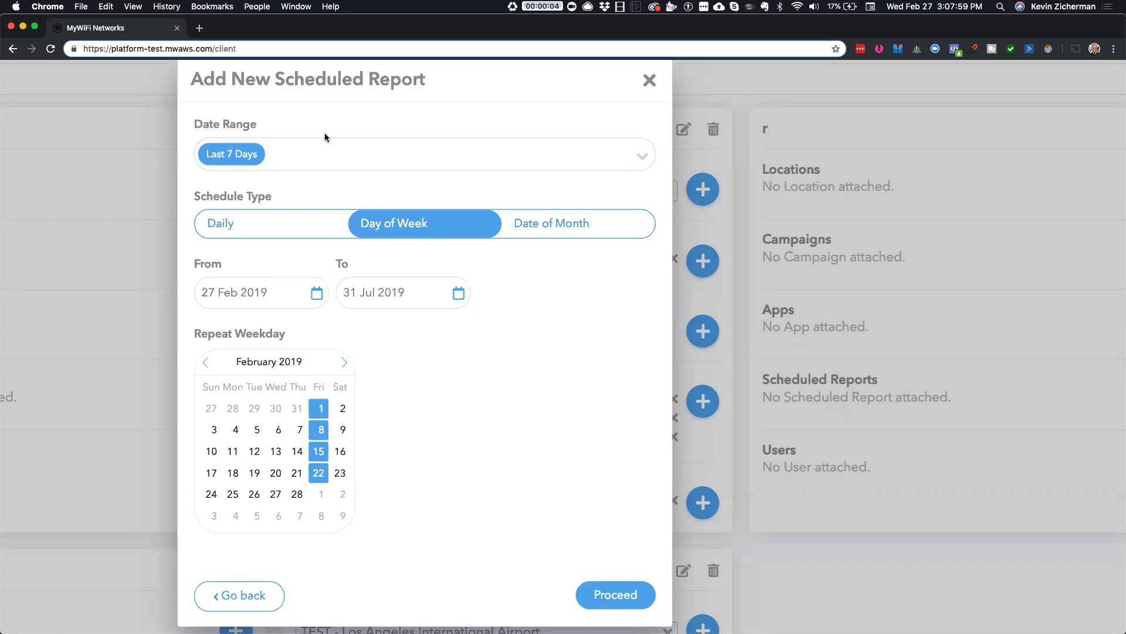
- Give the report the subject line '[MY COMPANY] Week in review!'
left_click(610, 586)
left_click(366, 162)
type("Here")
key("super+a")
type("Week in review")
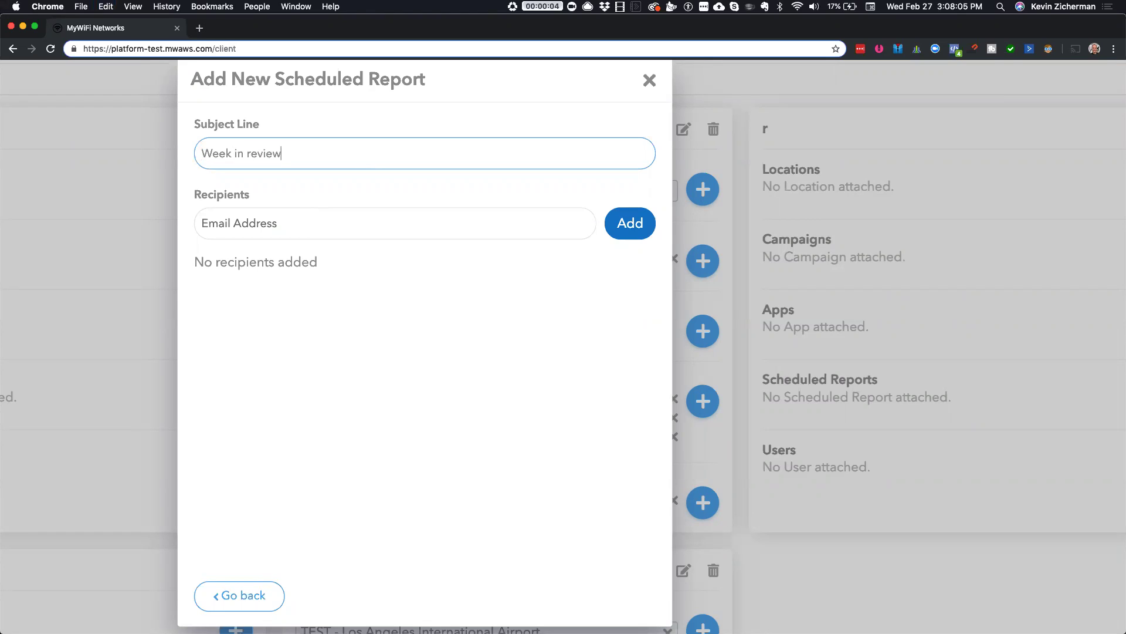
type("![MY COMPANY]")
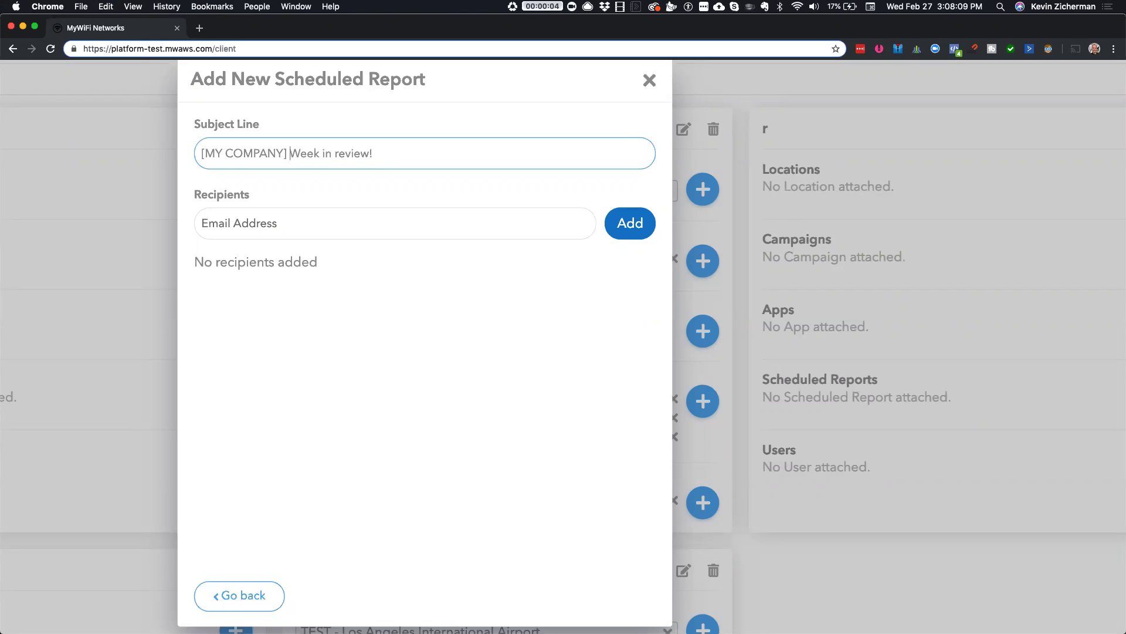
- Enter the client's recipient e-mail address in the Email Address field
left_click(349, 224)
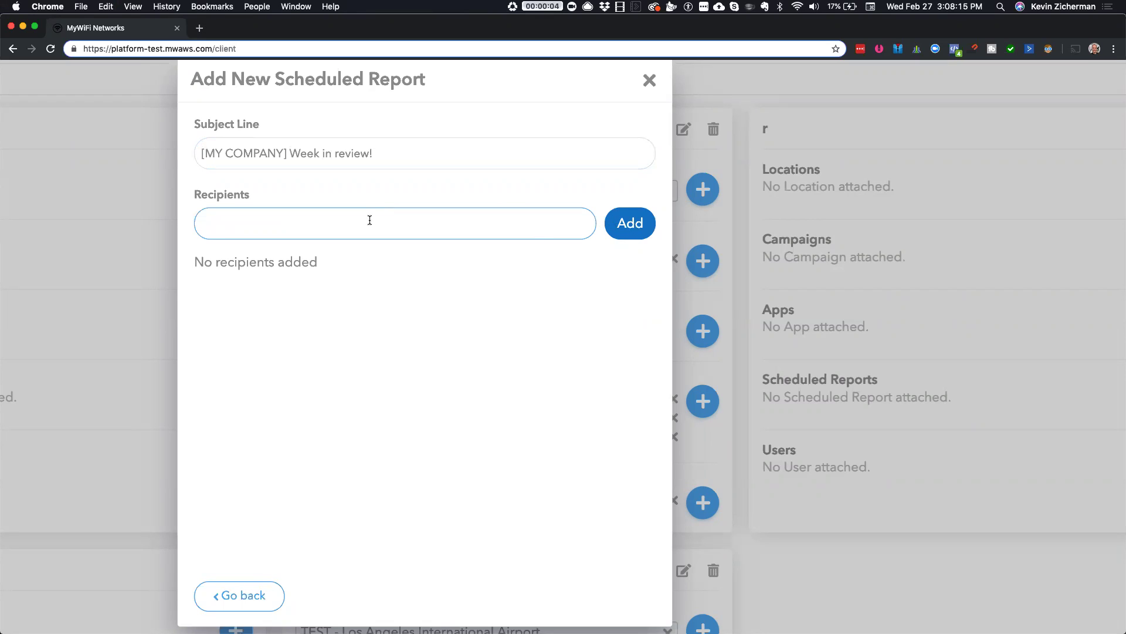
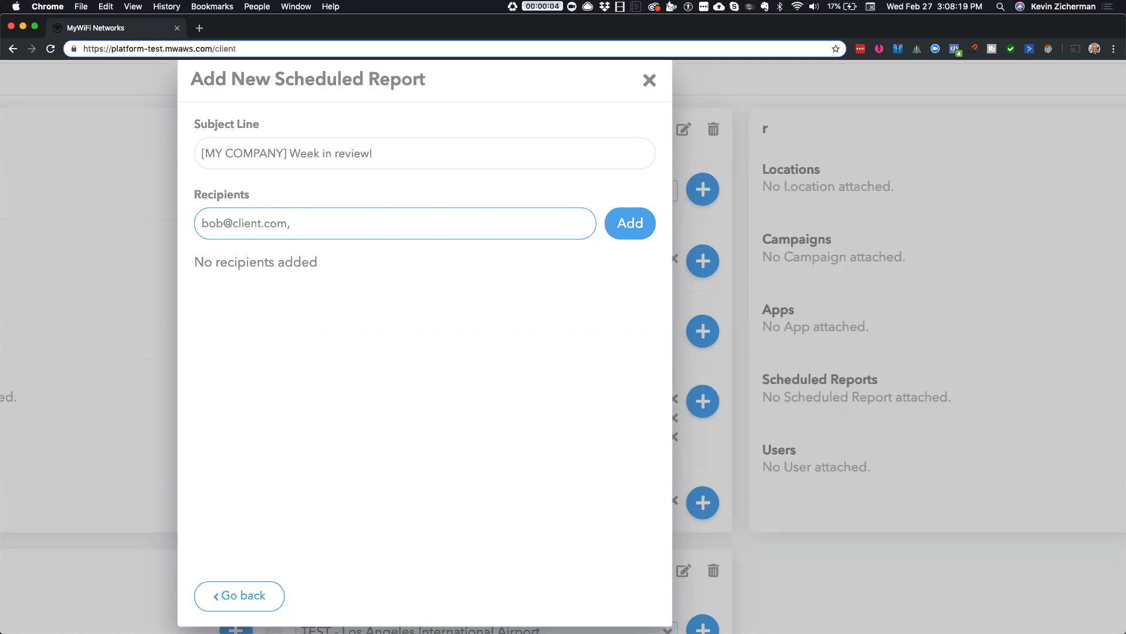
scroll(472, 375, "down", 1)
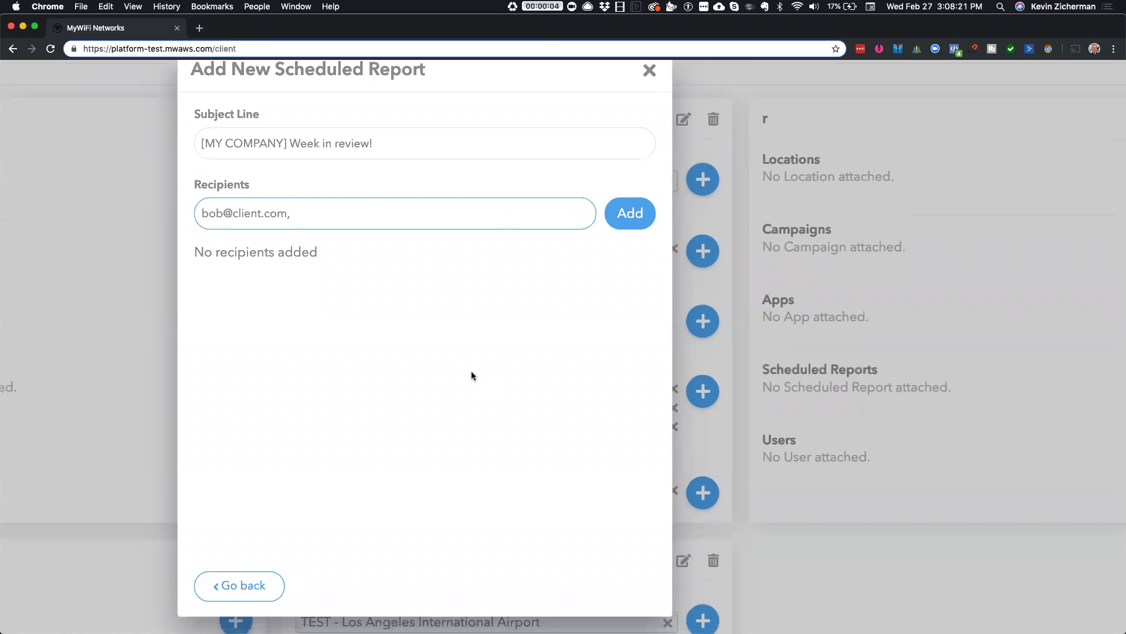
scroll(470, 371, "up", 2)
- Add the entered address to the recipients and continue to location selection
left_click(611, 288)
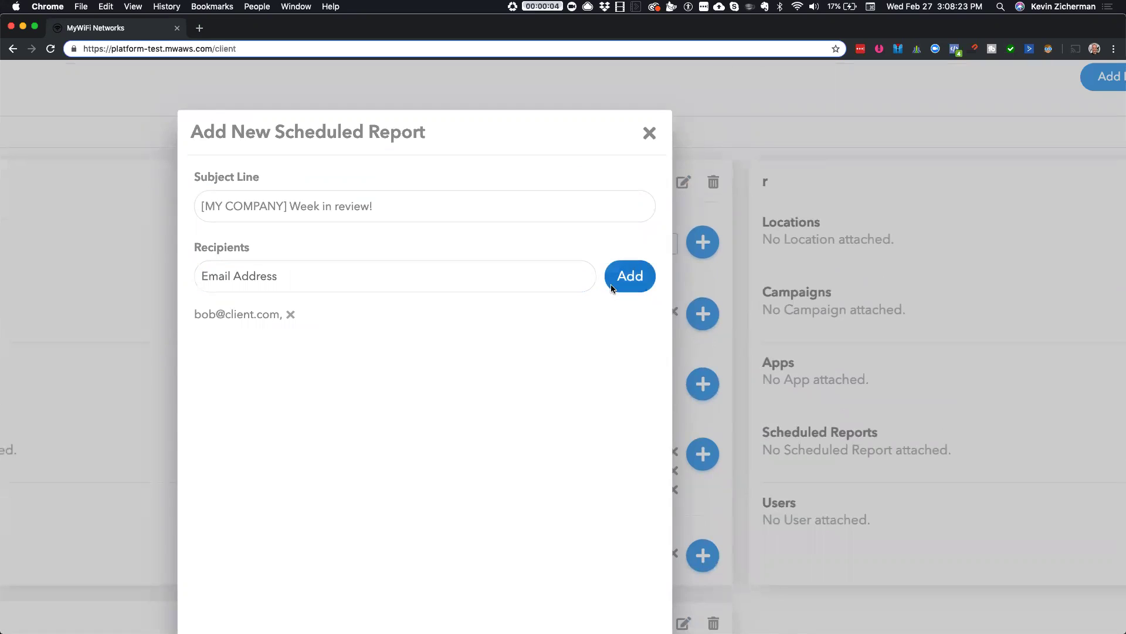
scroll(459, 336, "down", 5)
left_click(621, 486)
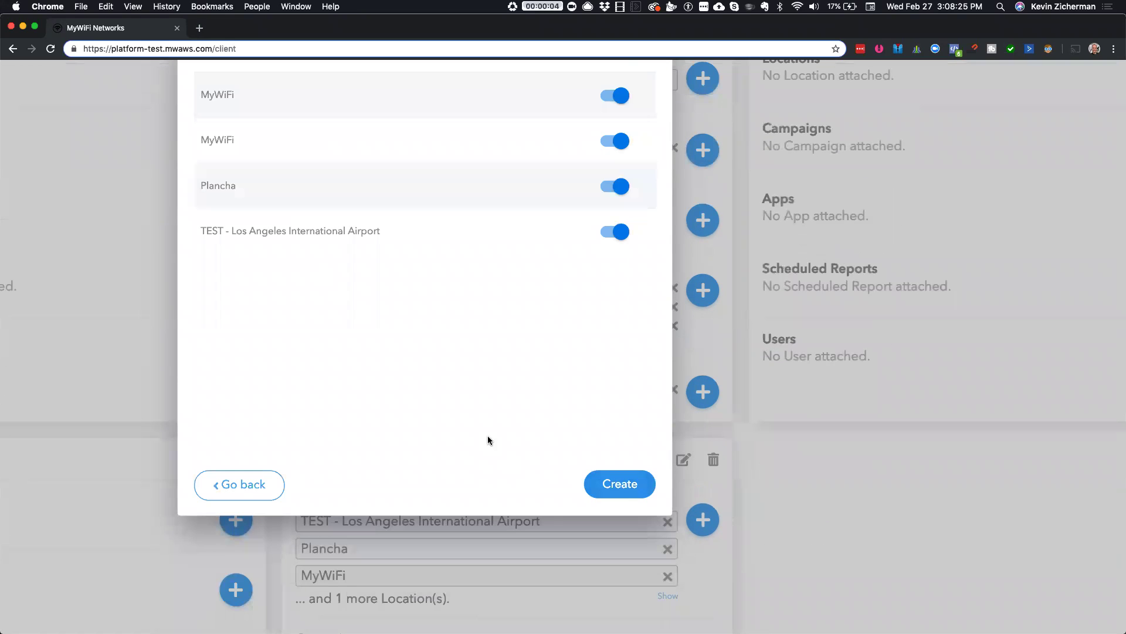
- Switch off Plancha and the second MyWiFi location, keeping three locations, and create the report
scroll(488, 440, "up", 4)
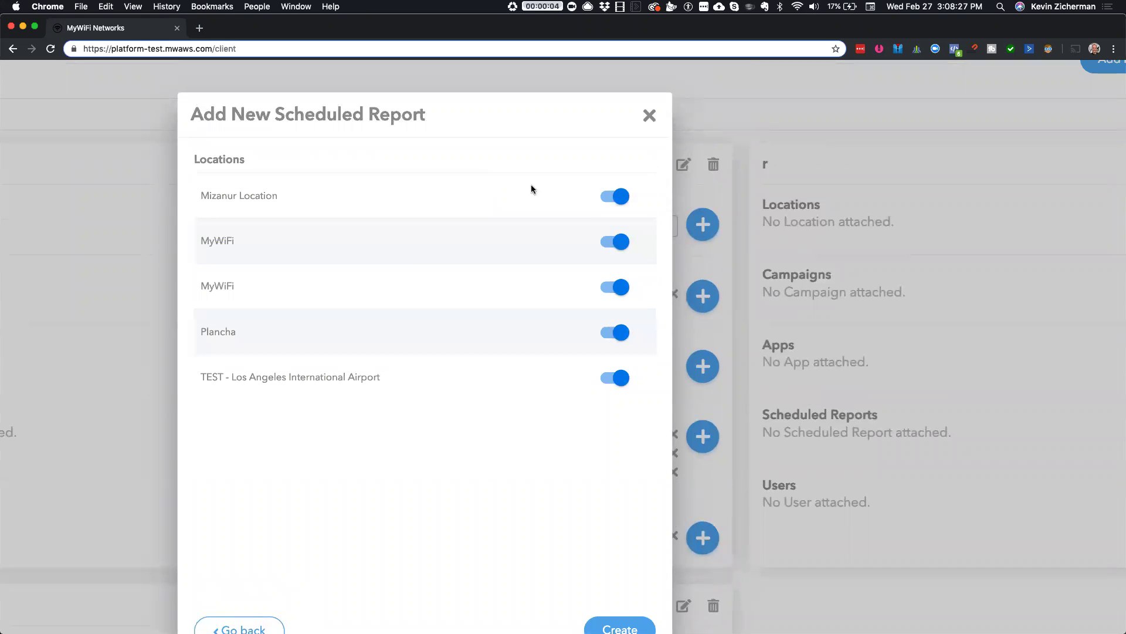
left_click(613, 243)
left_click(620, 294)
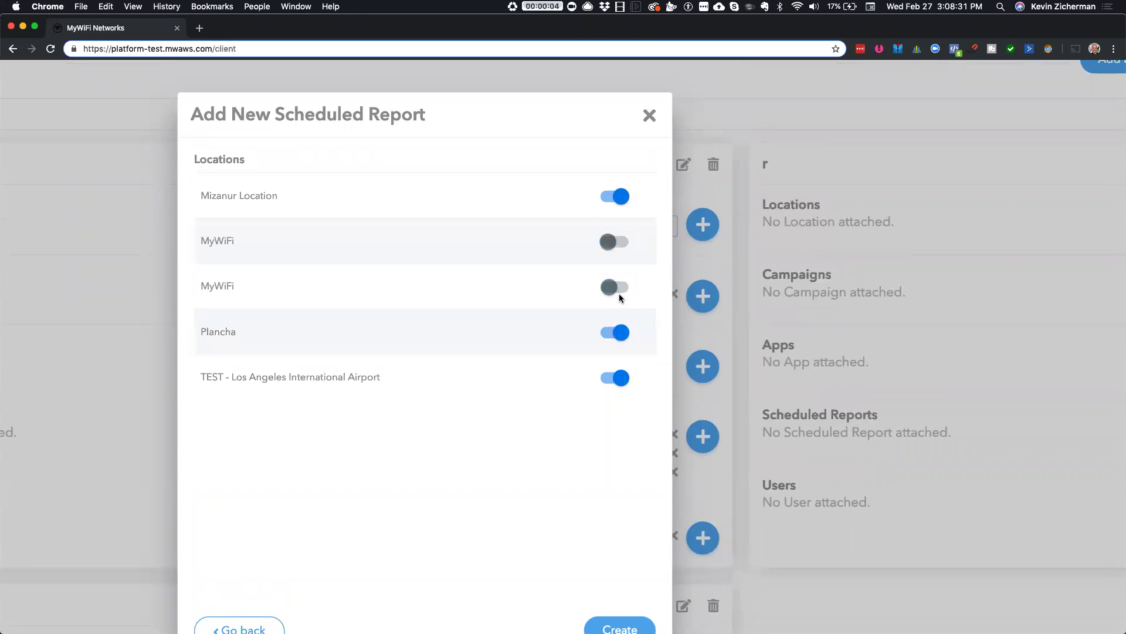
left_click(623, 334)
left_click(615, 248)
scroll(617, 387, "down", 3)
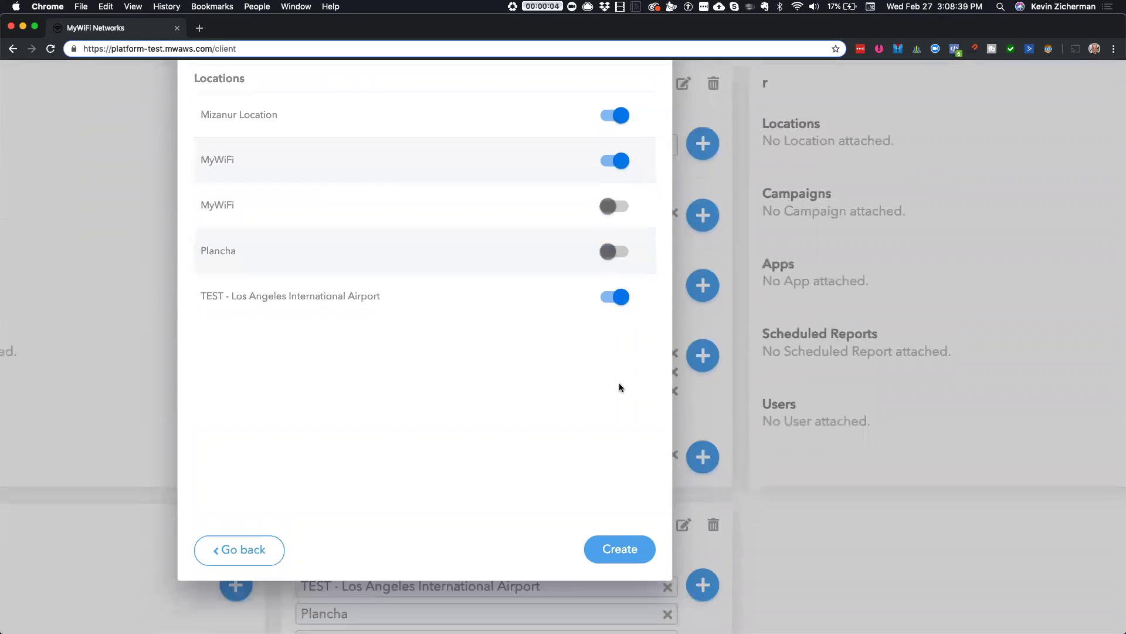
left_click(631, 535)
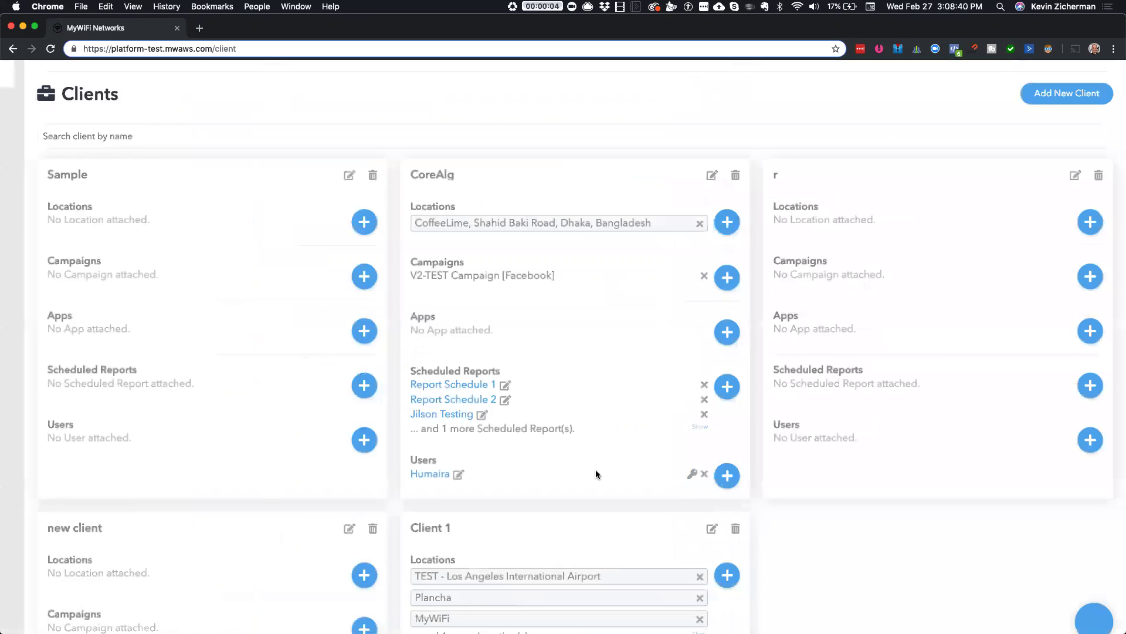
- Open Report Schedule 2 from CoreAlg's list, review its schedule, e-mail and location settings, then close it
left_click(737, 427)
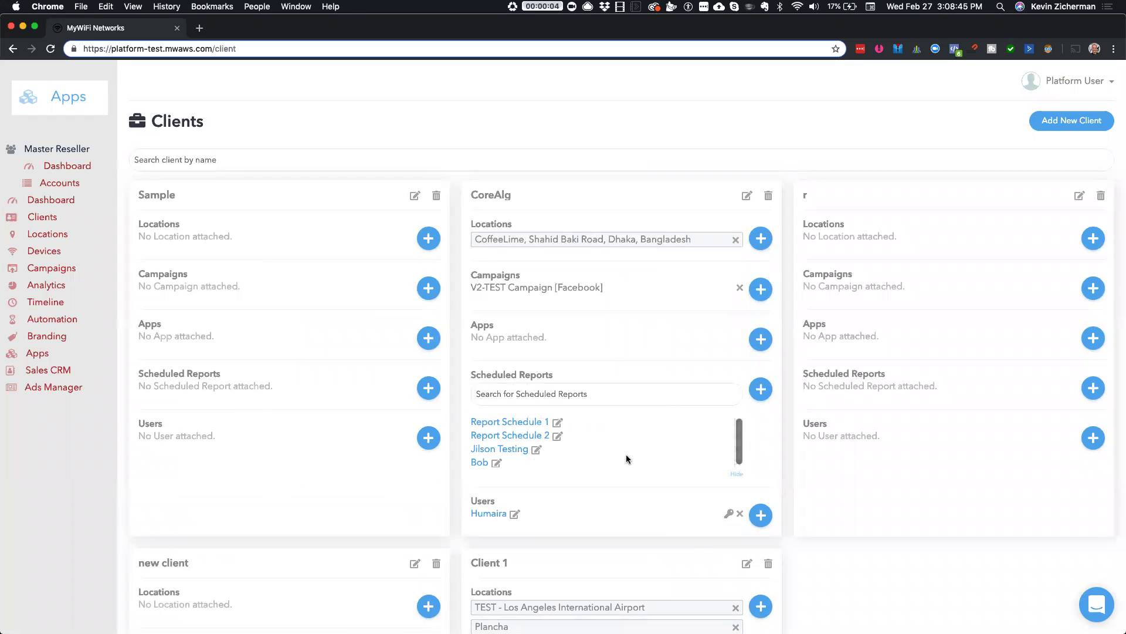
left_click(508, 435)
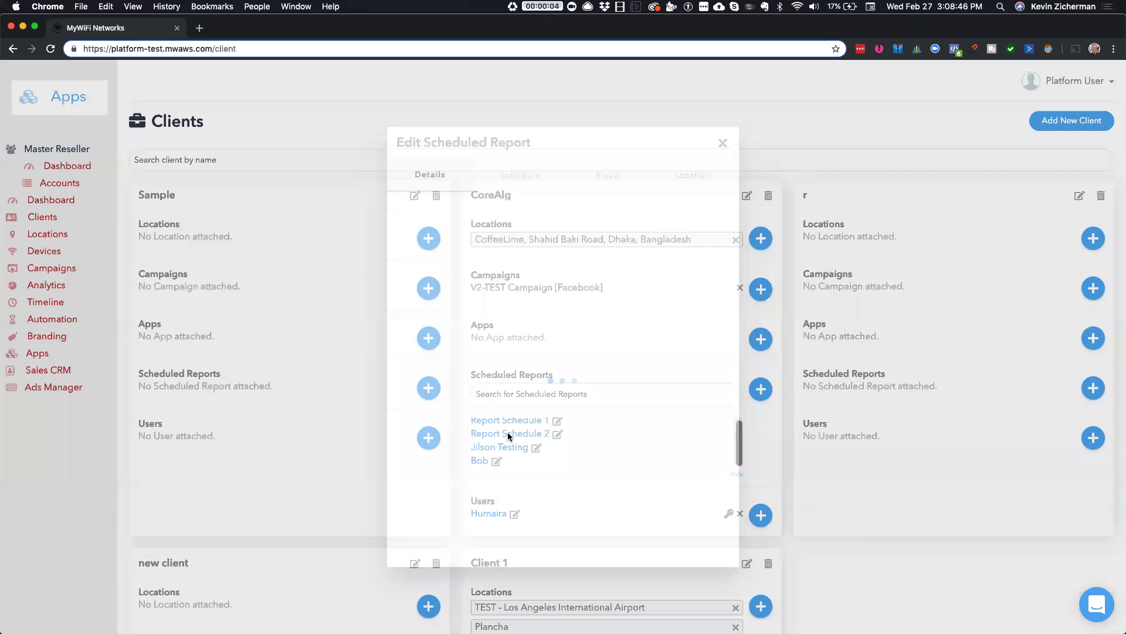
left_click(520, 181)
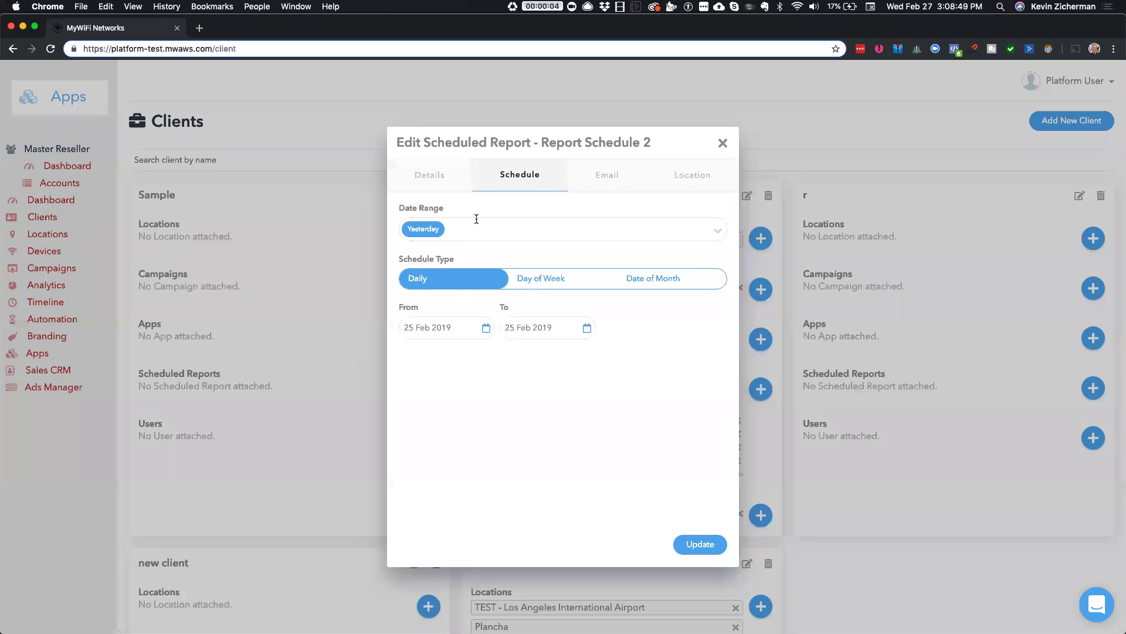
left_click(623, 183)
left_click(705, 183)
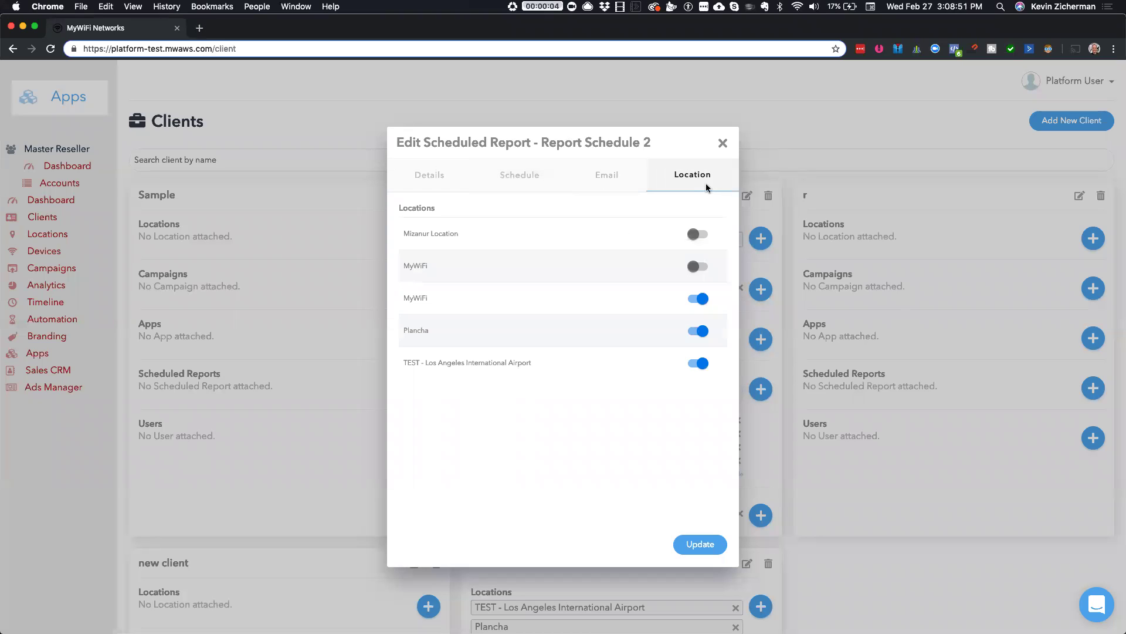
left_click(611, 176)
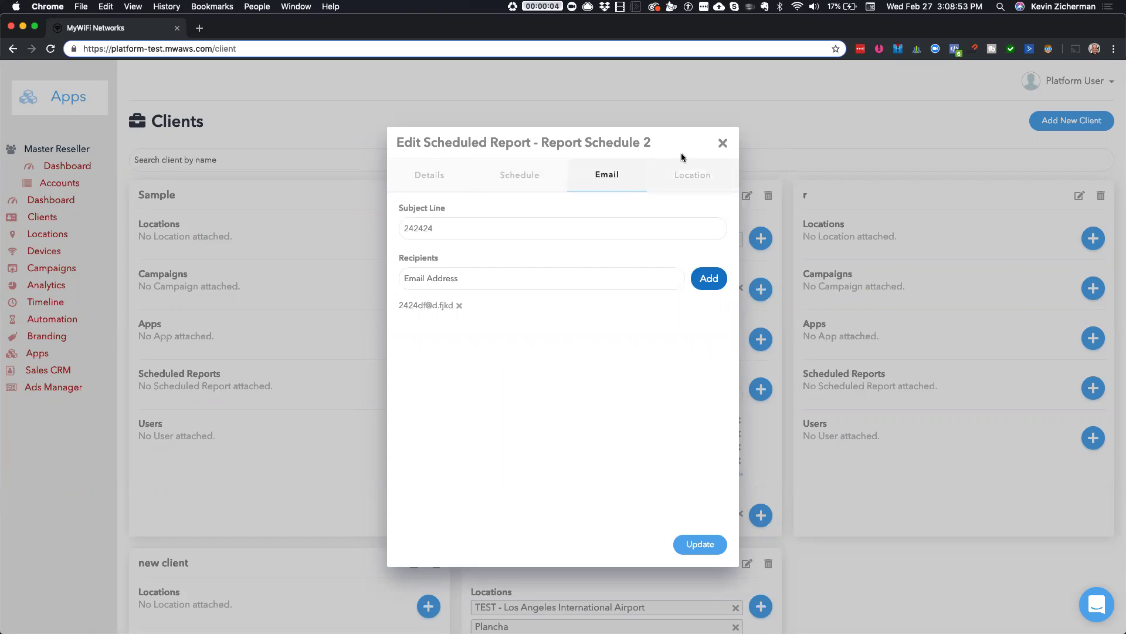
left_click(722, 145)
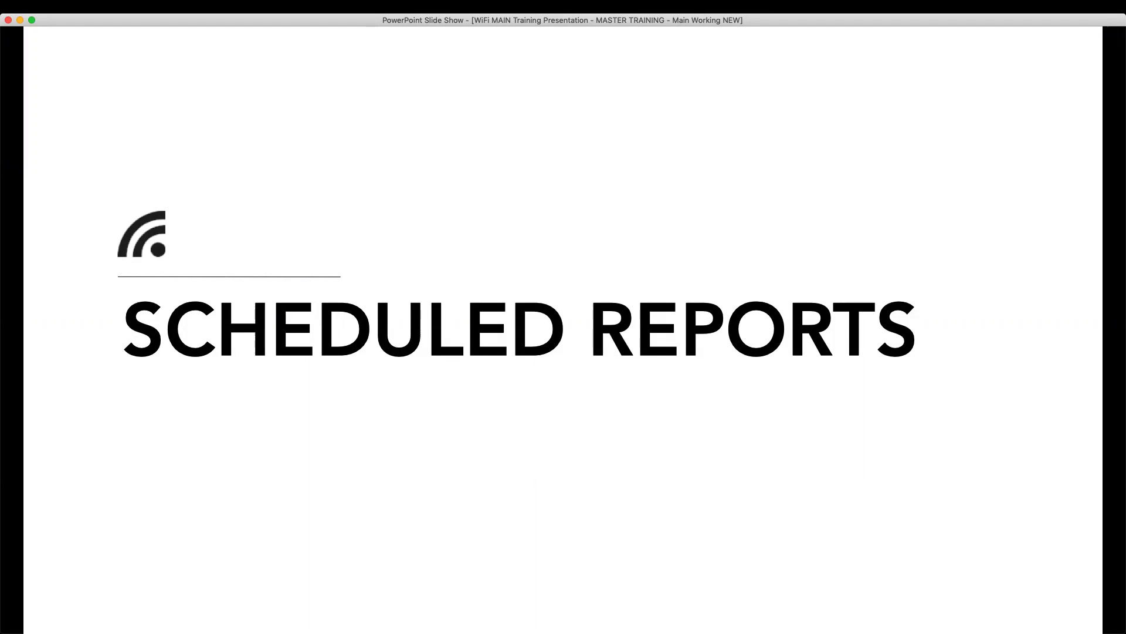
- Advance the slides from New Presentations through New Graphics to New Unbranded Videos, then switch to the browser
key("Right")
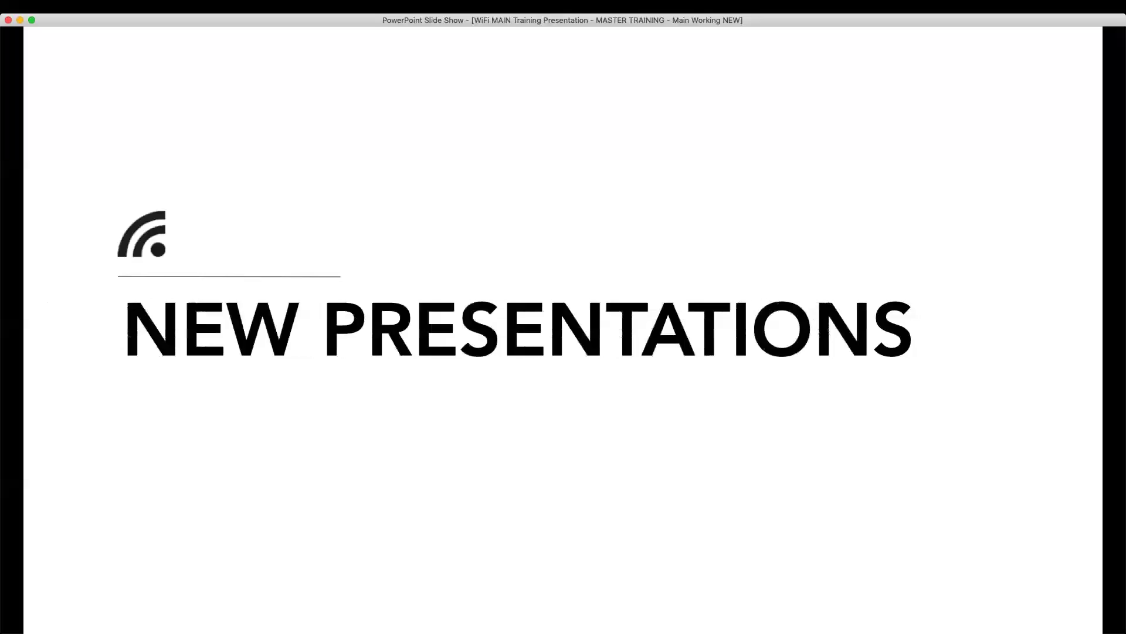
key("Left")
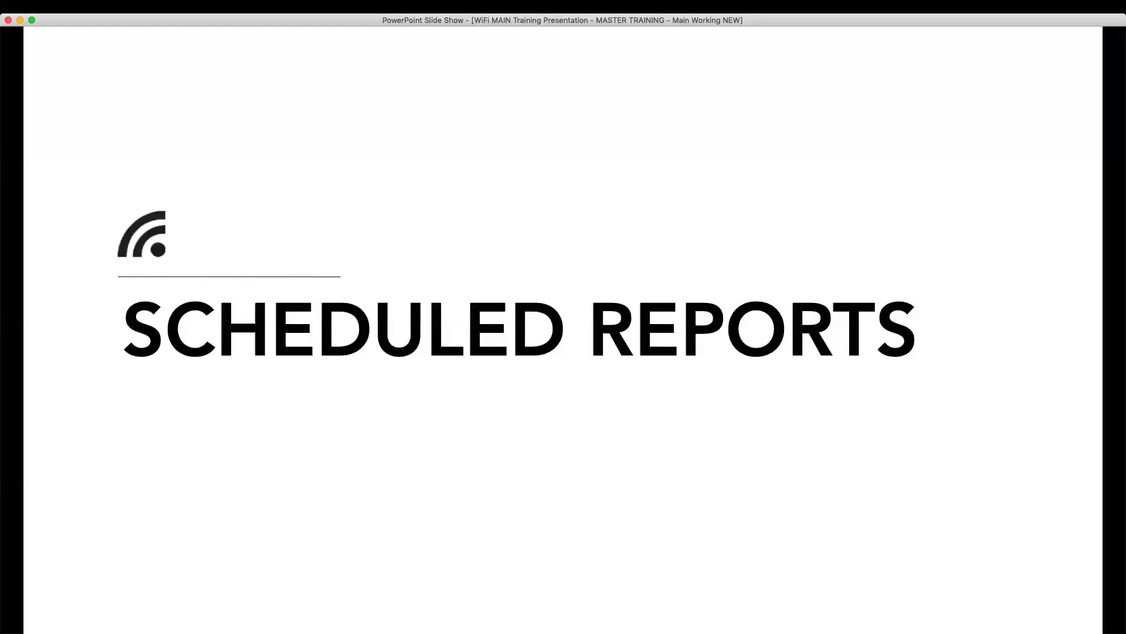
key("Right")
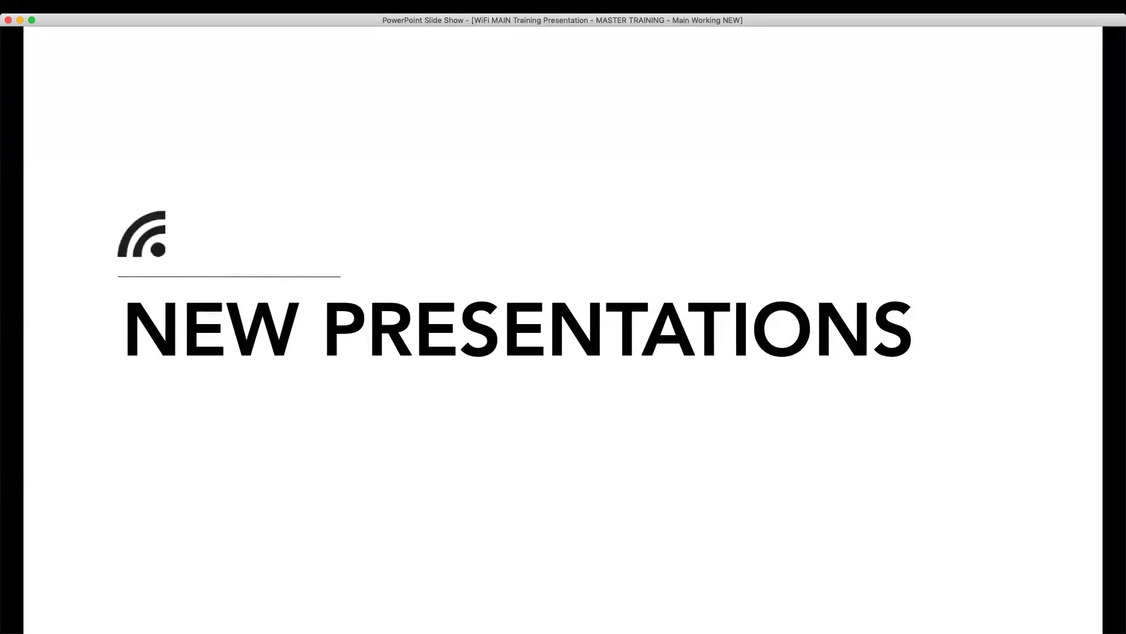
key("Right")
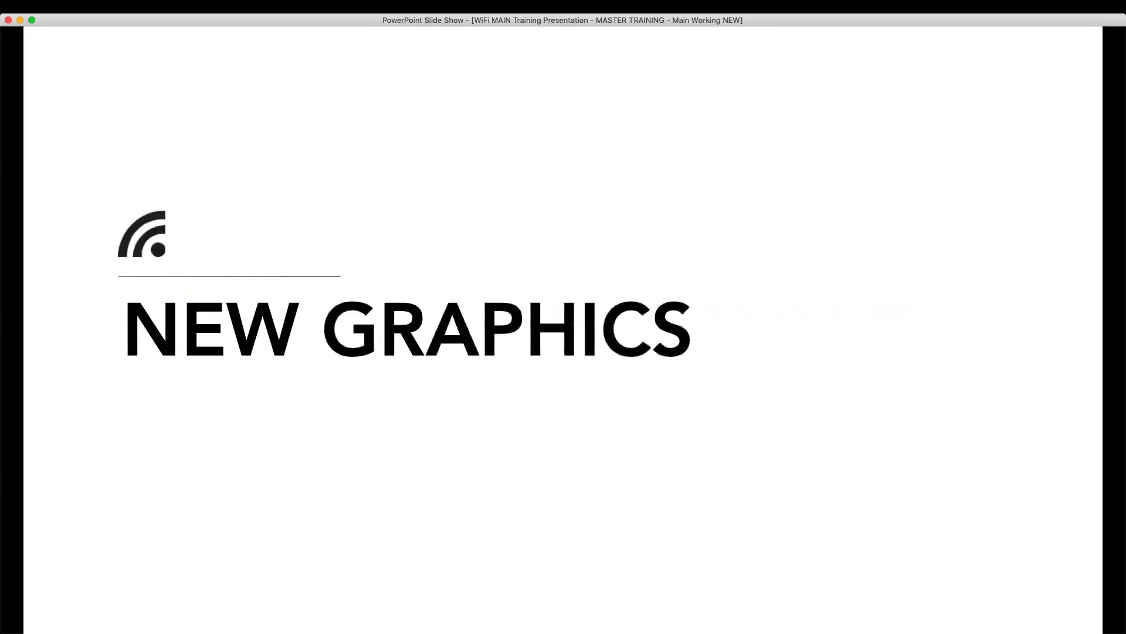
key("Right")
key("Right")
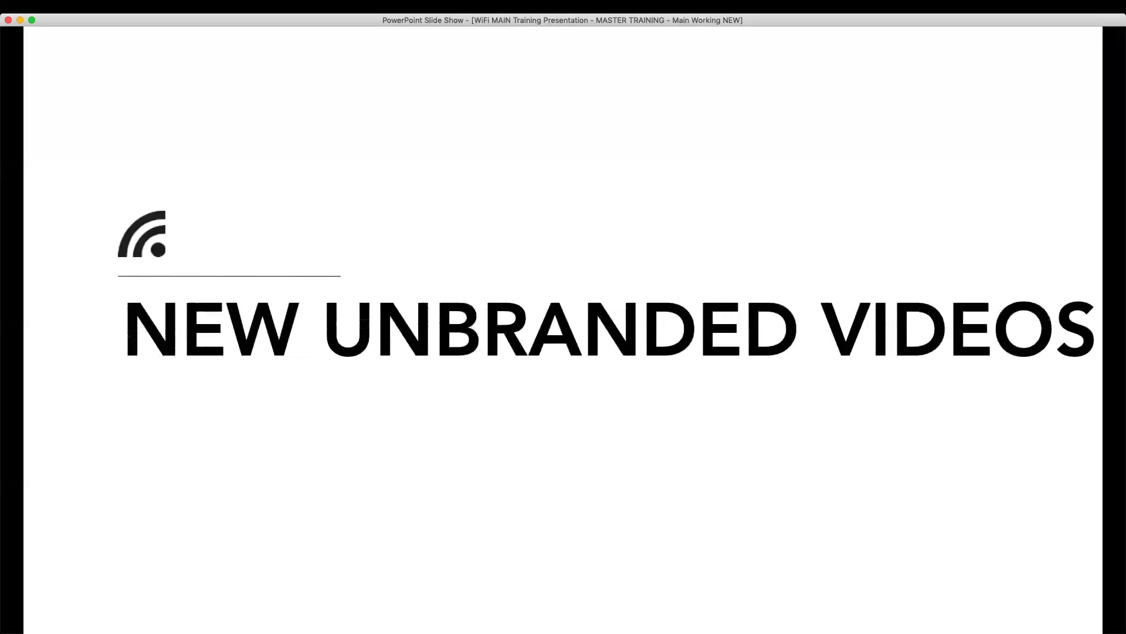
key("Right")
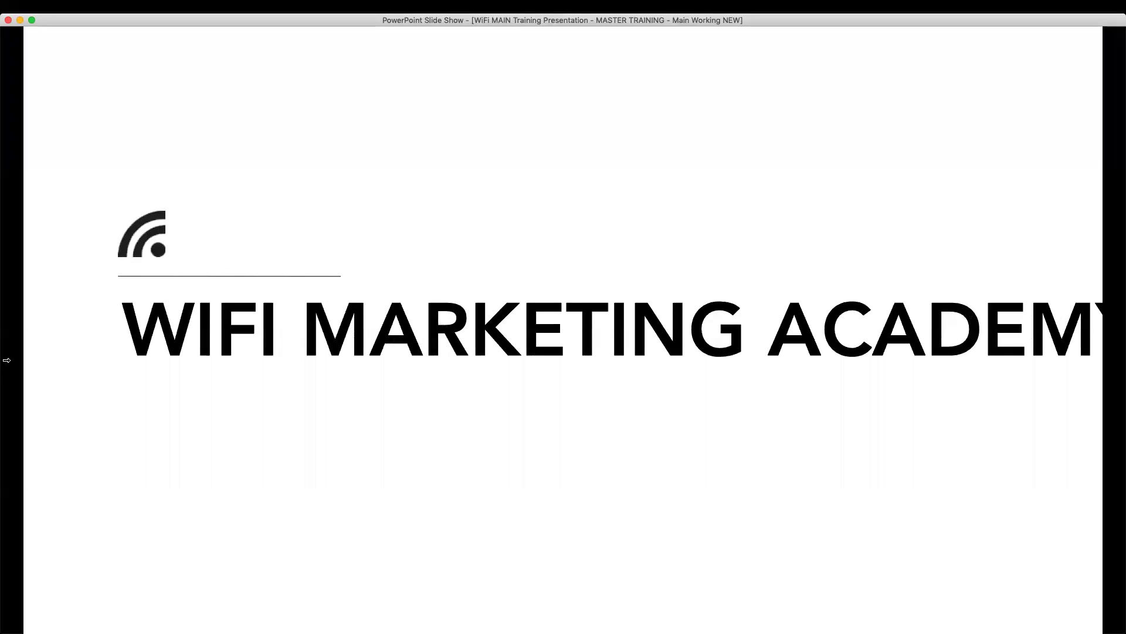
key("ctrl+Left")
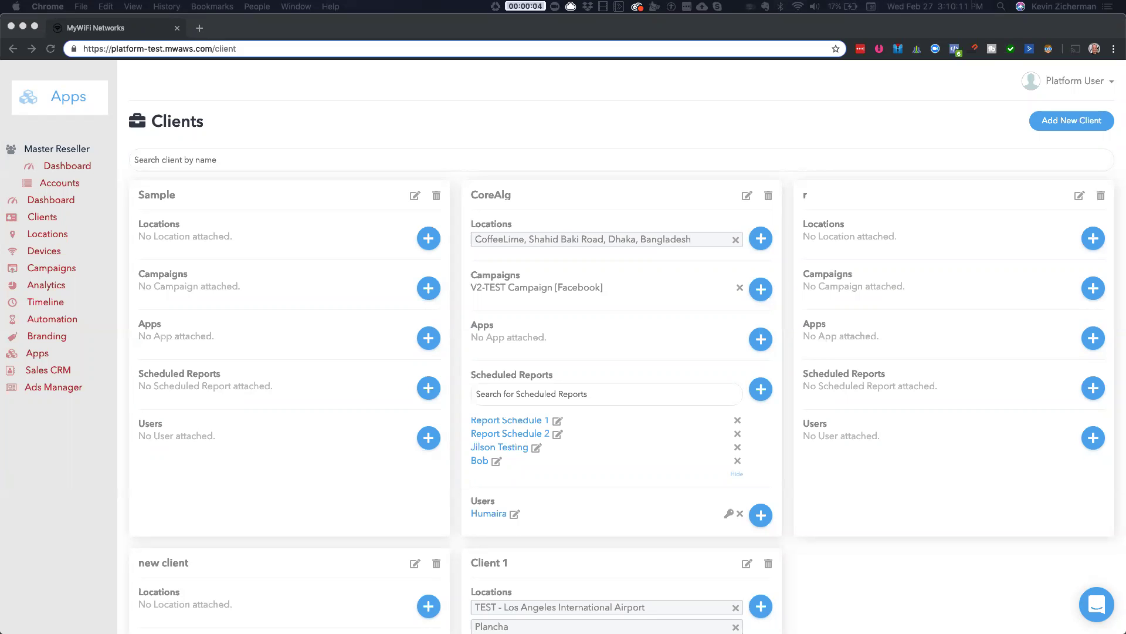
- Bring the MyWiFi Academy window onto the screen, make it full-screen, and sign in
left_click_drag(812, 218, 834, 33)
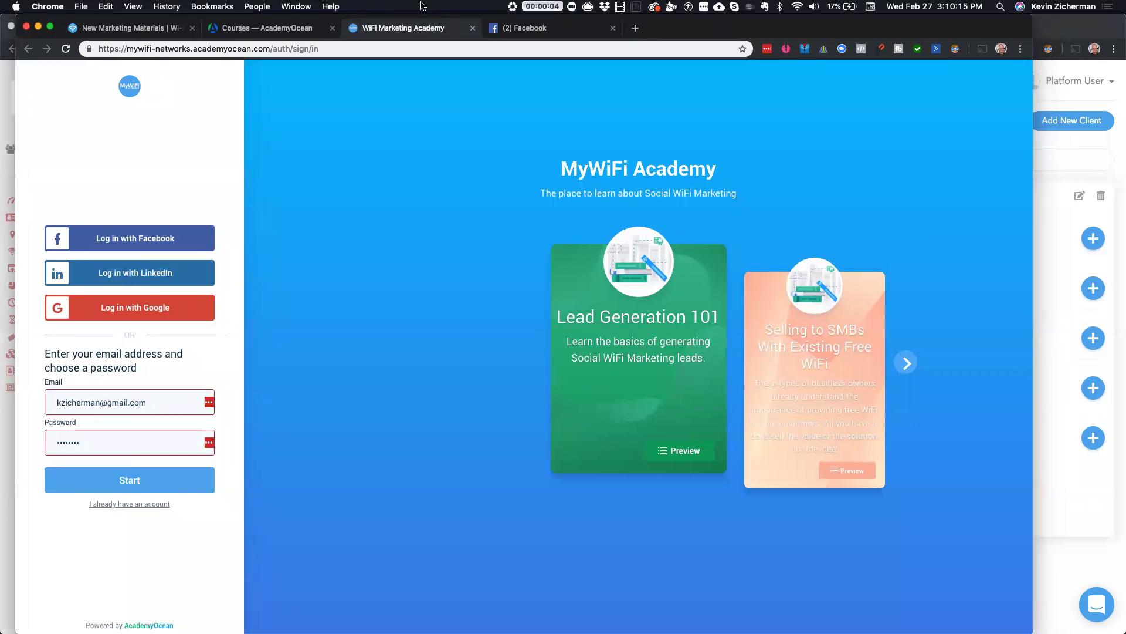
left_click(132, 6)
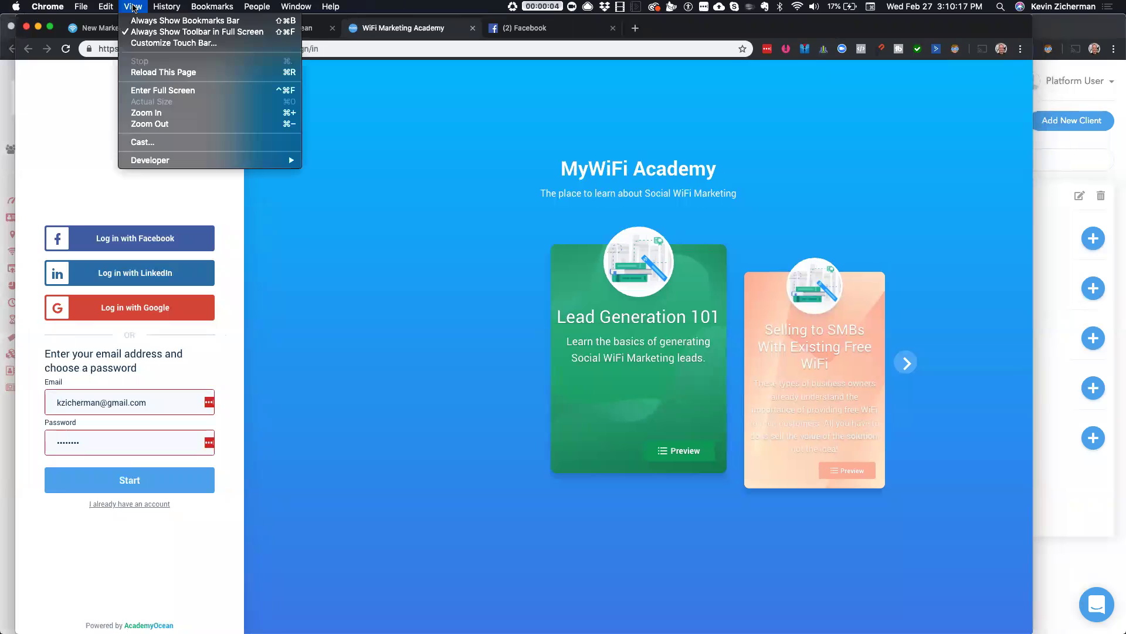
left_click(162, 90)
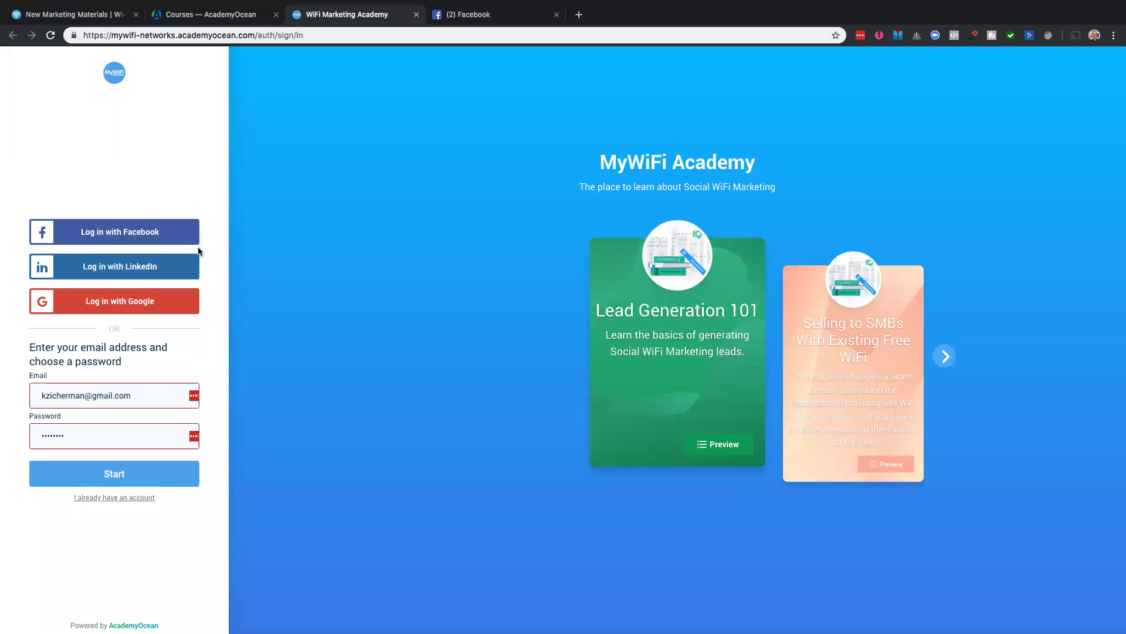
left_click(125, 475)
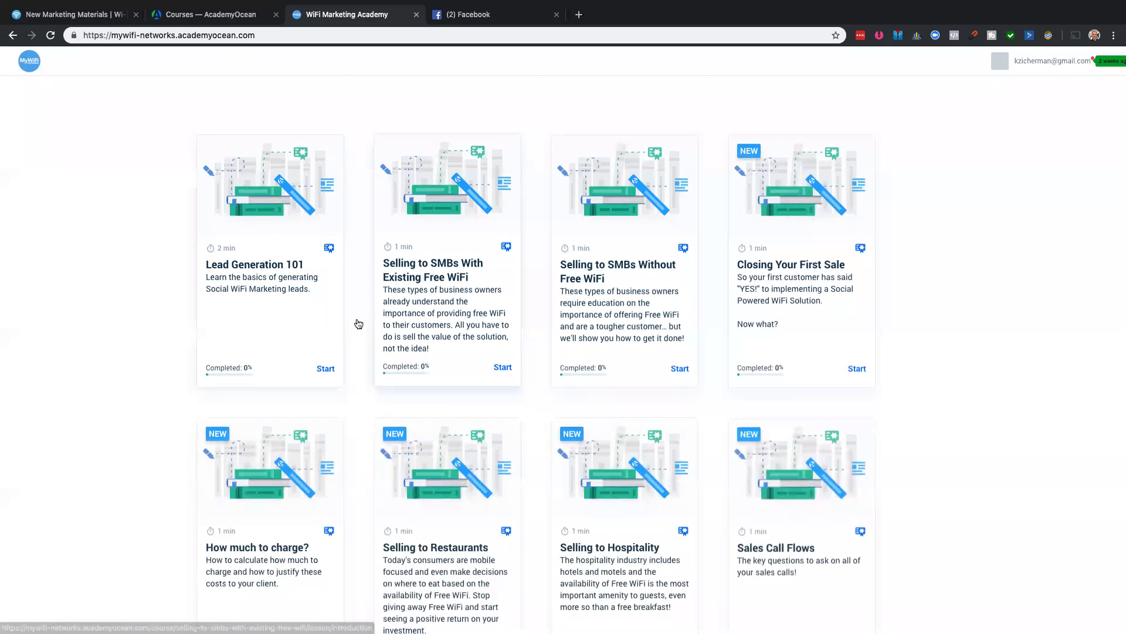
- Scroll through the course grid from Lead Generation 101 to Branding and Marketing
scroll(357, 322, "down", 1)
scroll(357, 322, "up", 1)
scroll(231, 252, "up", 5)
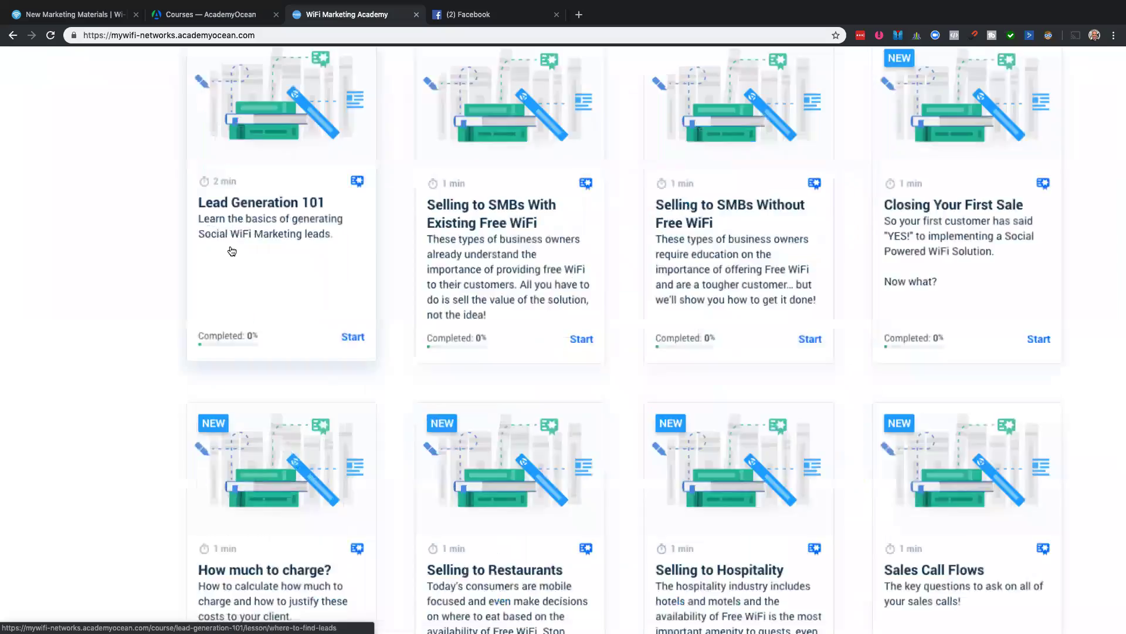
scroll(230, 246, "right", 9)
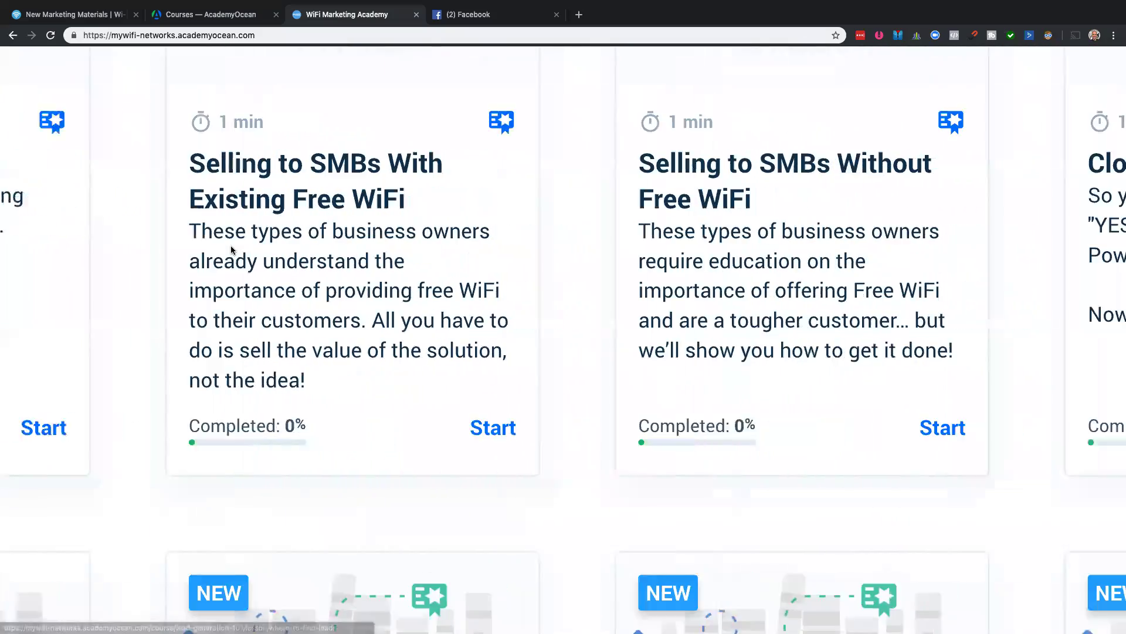
scroll(232, 251, "right", 3)
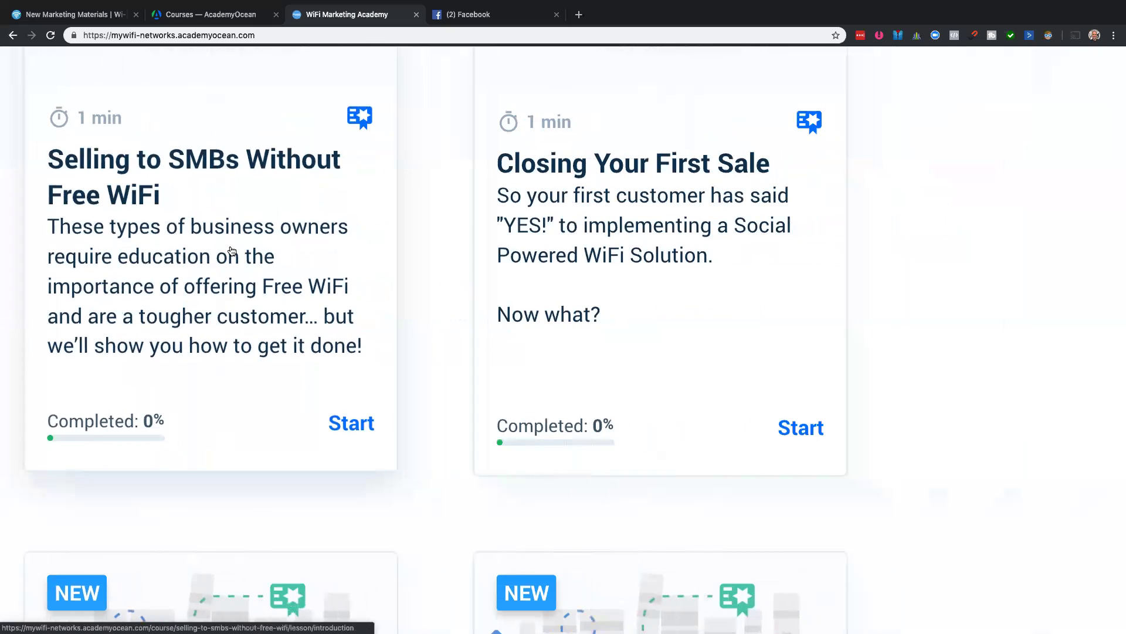
scroll(232, 251, "down", 10)
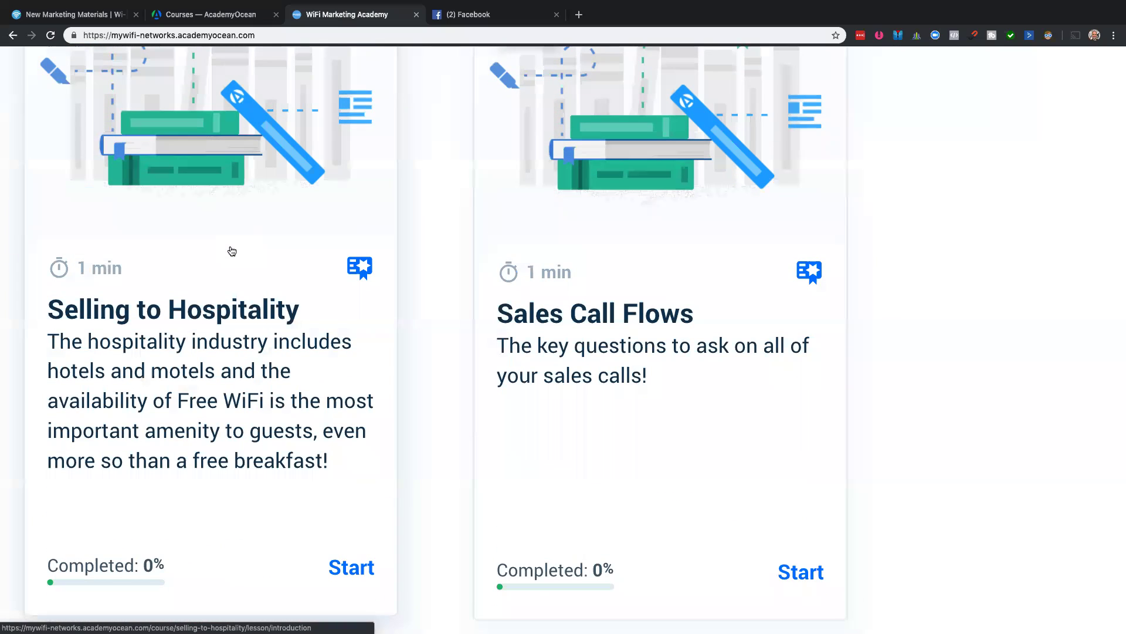
scroll(232, 252, "down", 1)
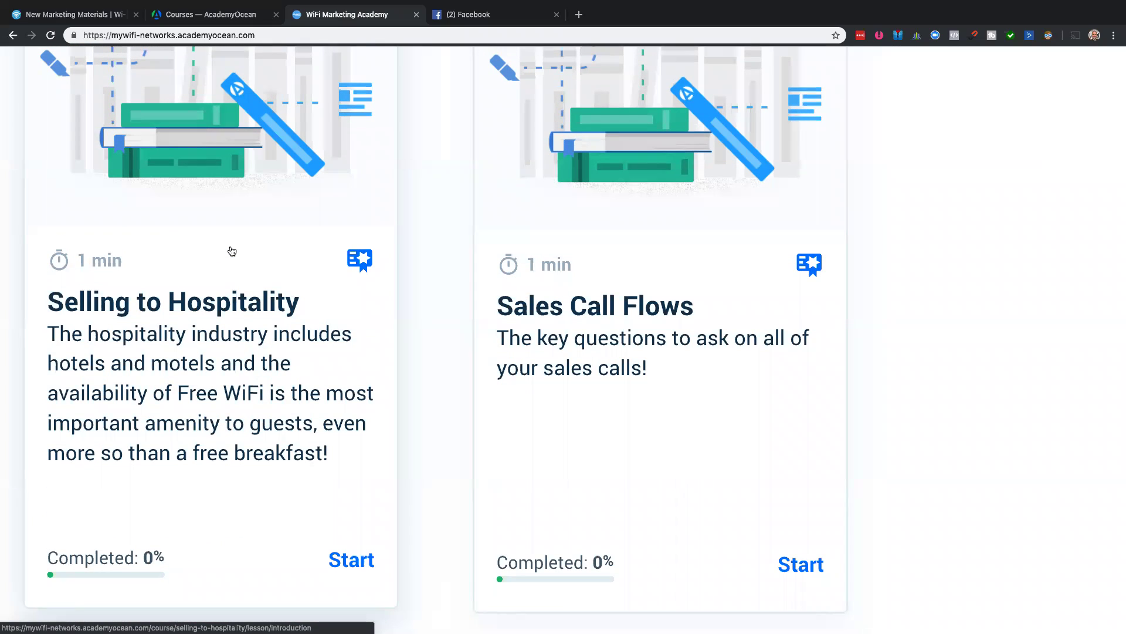
scroll(232, 251, "left", 6)
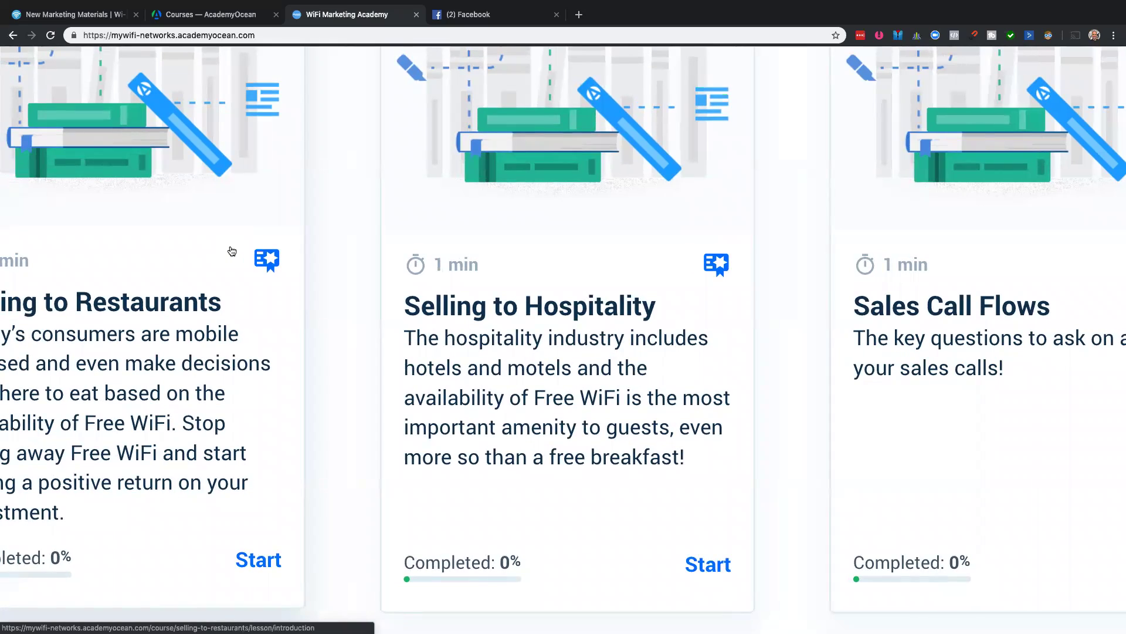
scroll(232, 251, "left", 6)
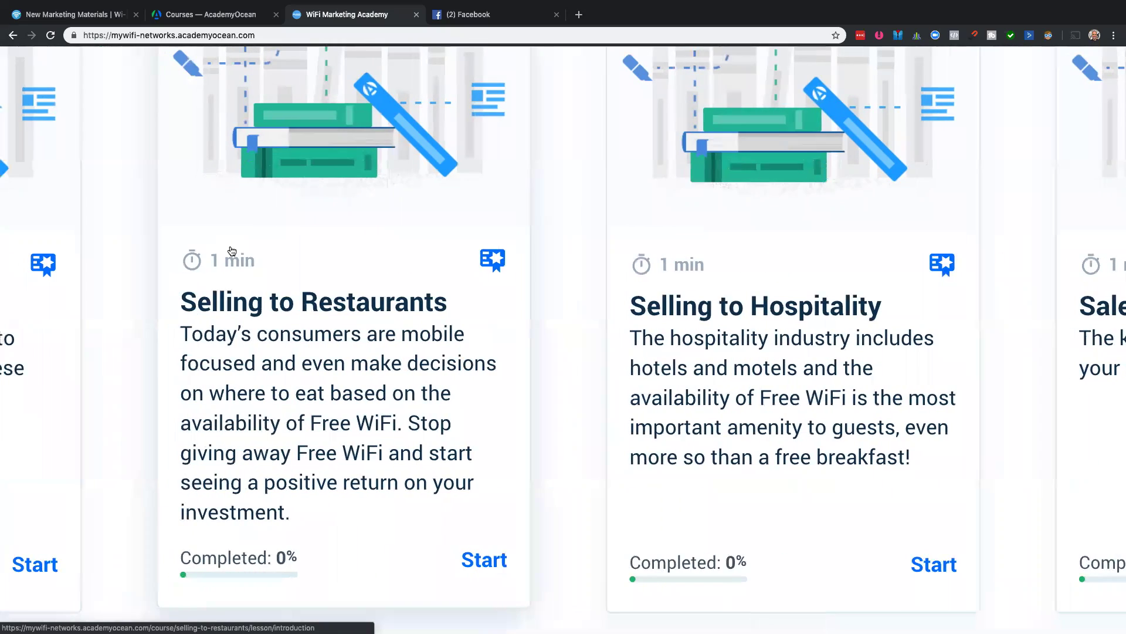
scroll(232, 251, "left", 7)
scroll(231, 251, "down", 3)
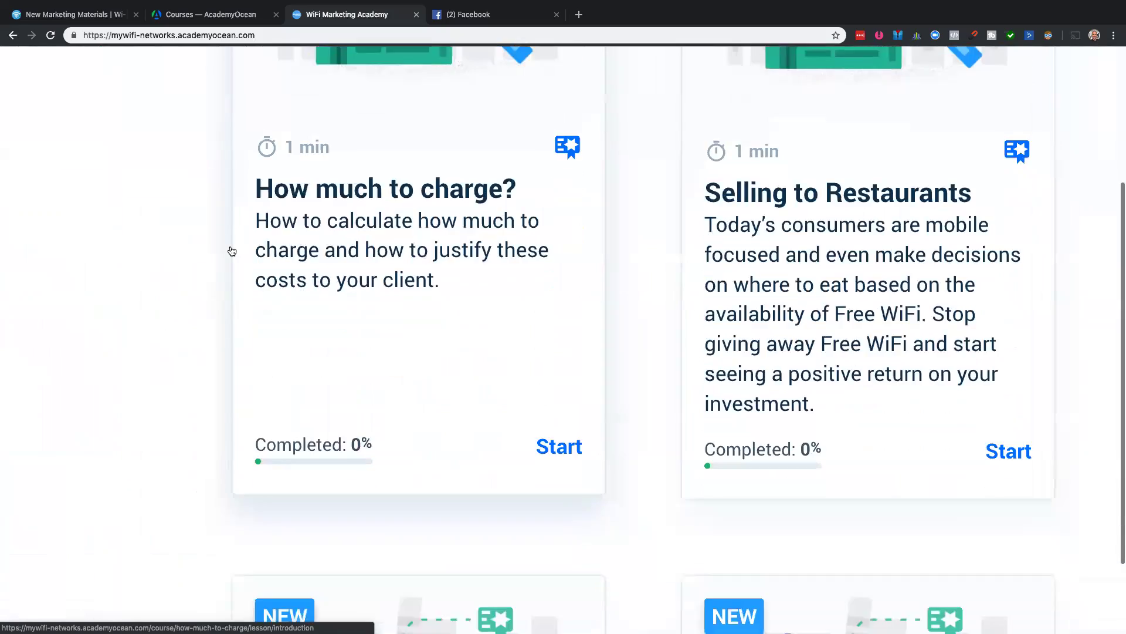
scroll(232, 251, "down", 1)
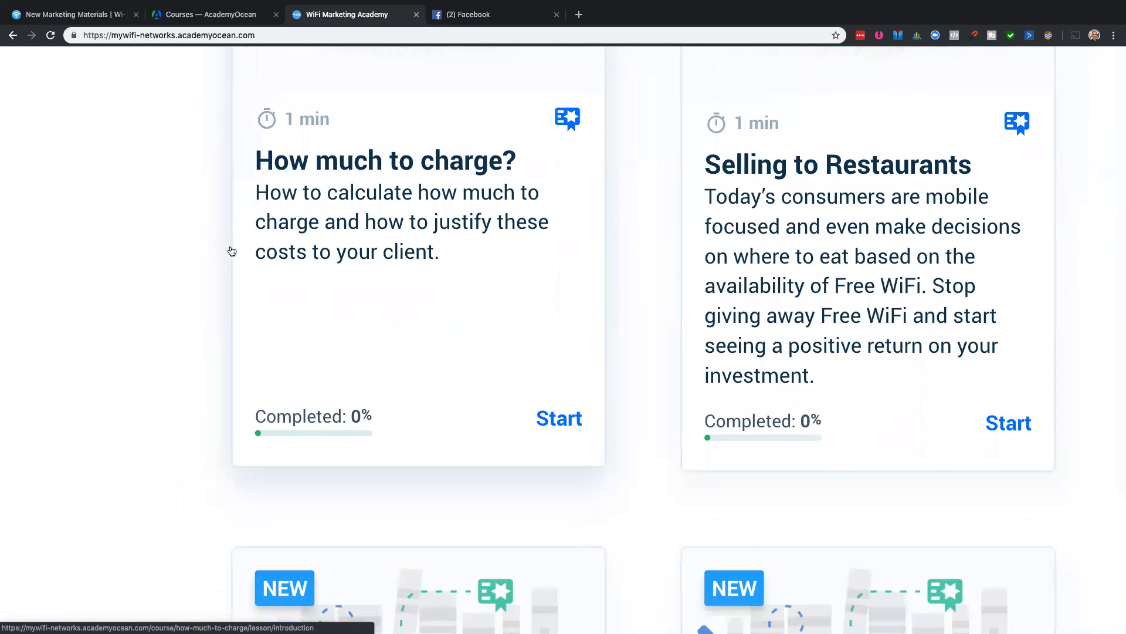
scroll(232, 251, "down", 10)
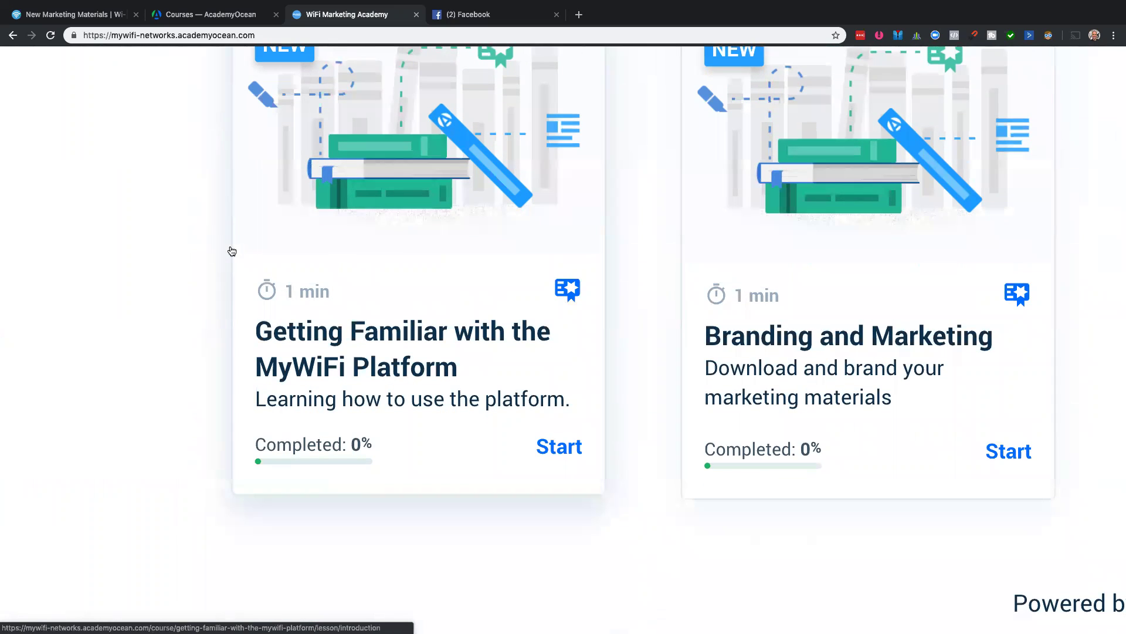
scroll(232, 251, "right", 6)
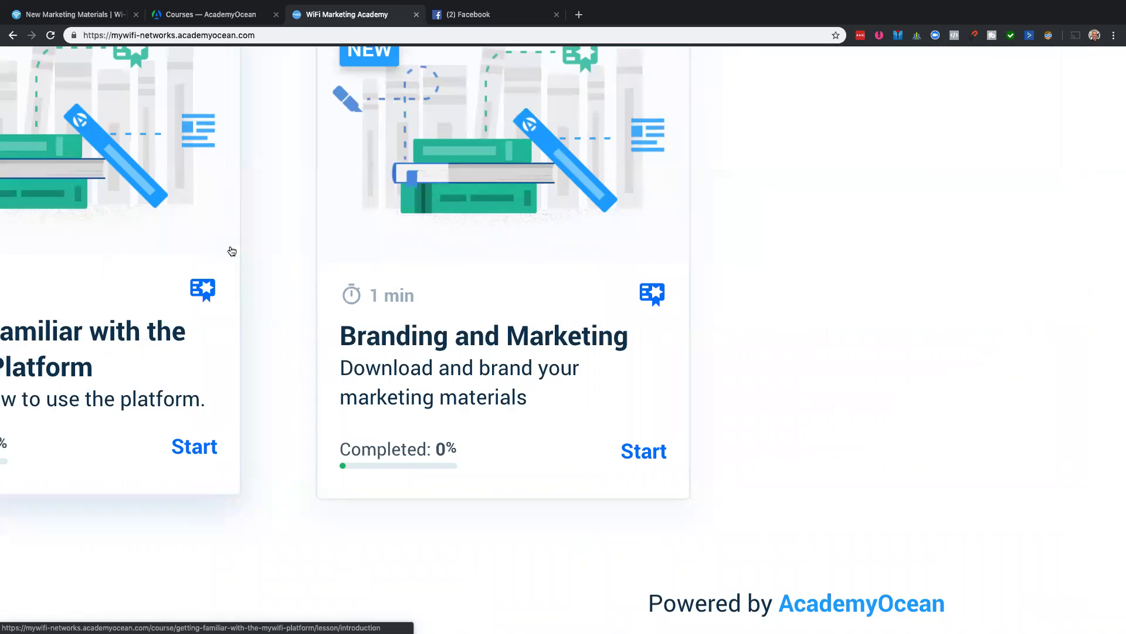
scroll(231, 251, "right", 1)
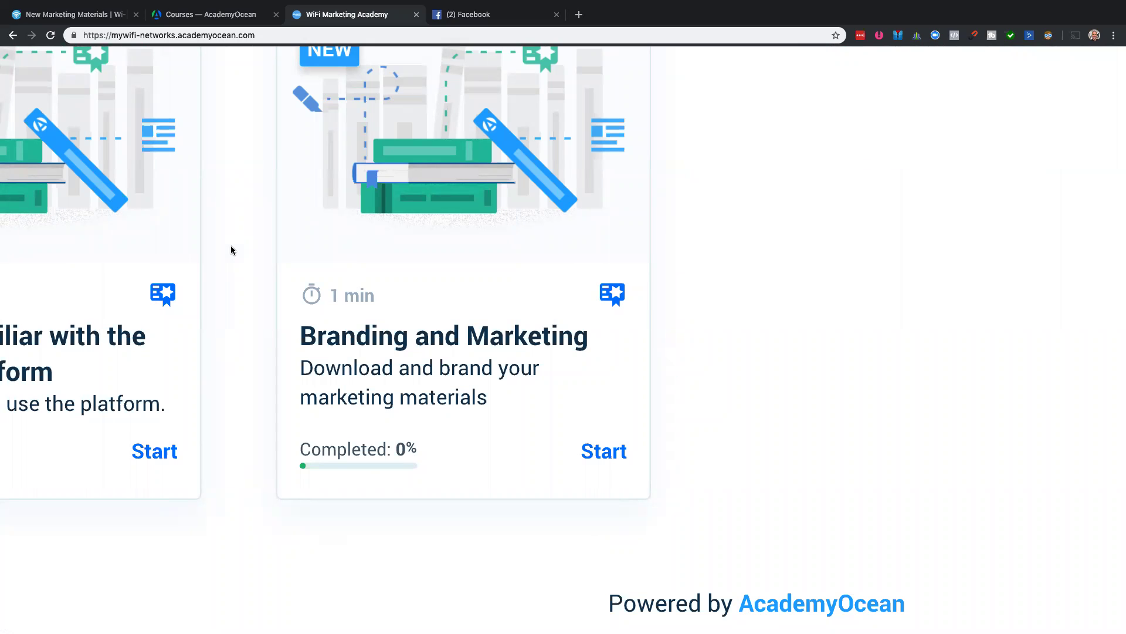
scroll(232, 251, "down", 5)
scroll(231, 246, "up", 6)
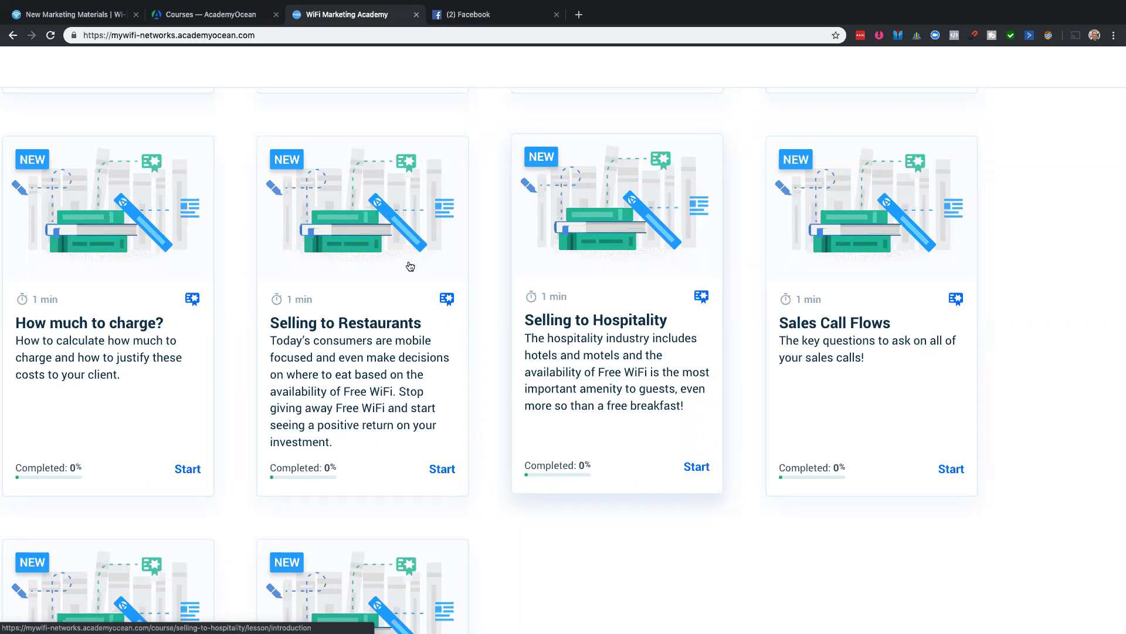
left_click(196, 297)
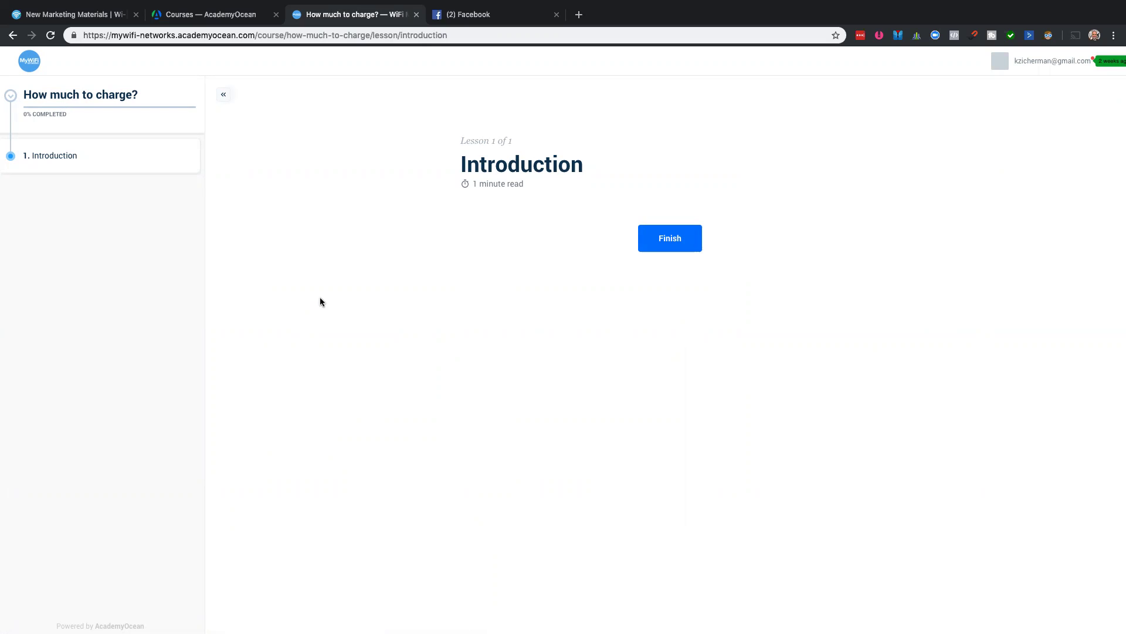
key("ctrl+Right")
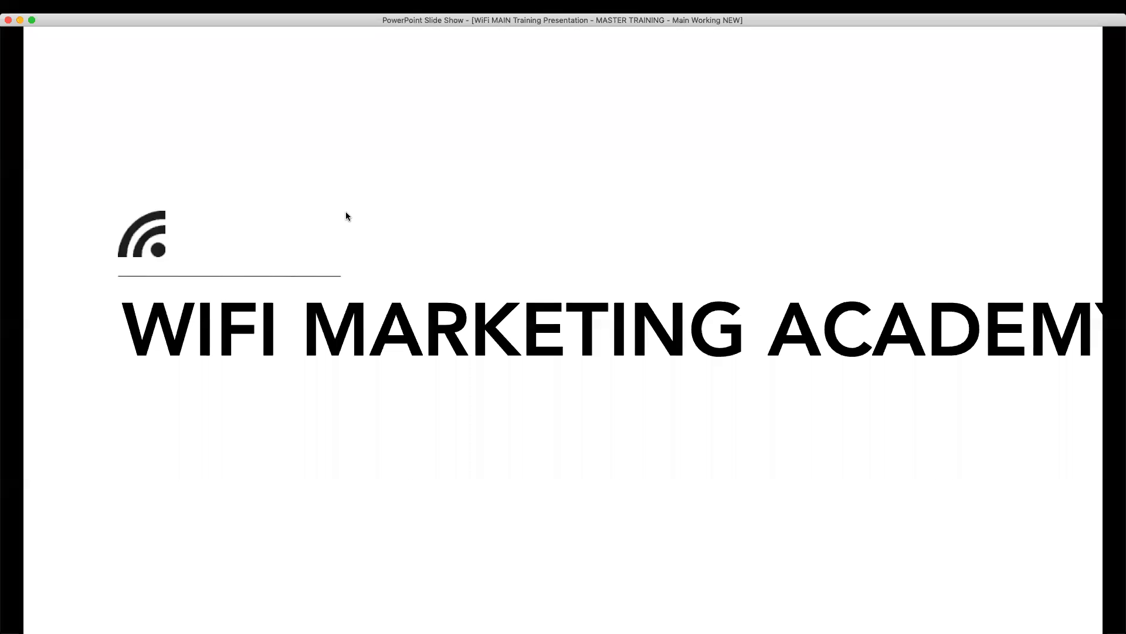
key("ctrl+Left")
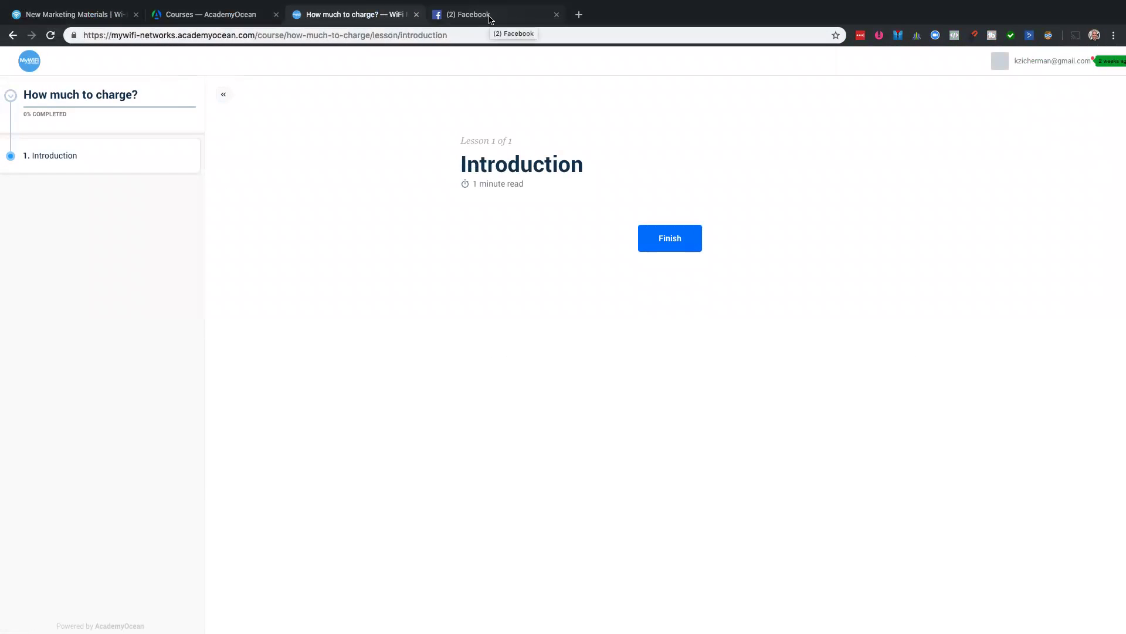
- Open the New Marketing Materials feedback page in Canny
left_click(84, 17)
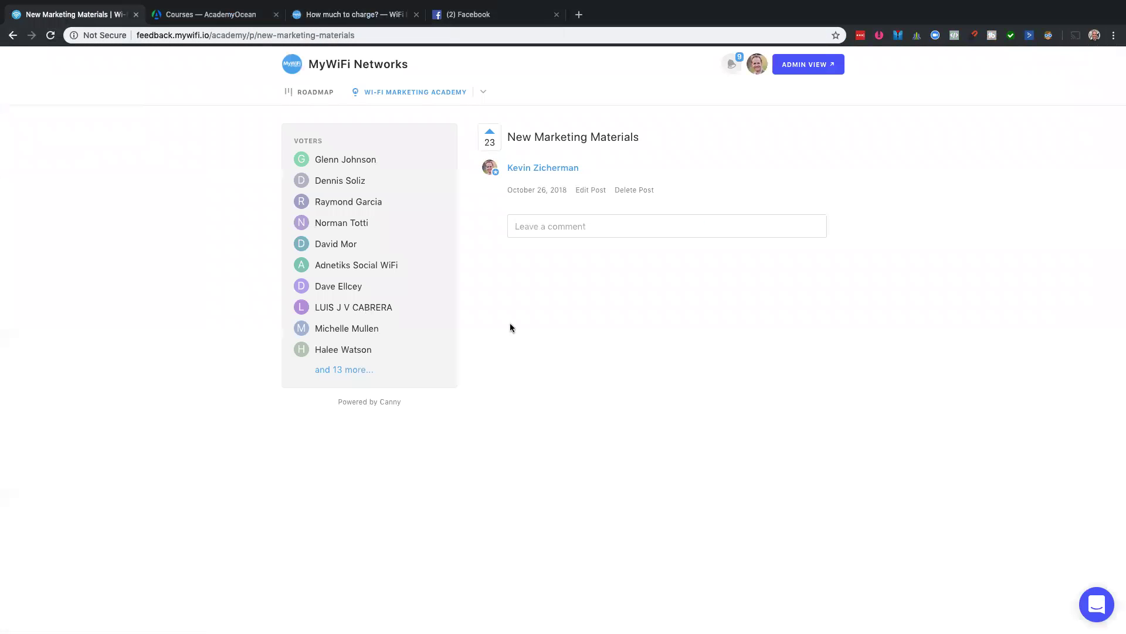
right_click(230, 288)
left_click(537, 324)
scroll(536, 324, "up", 3)
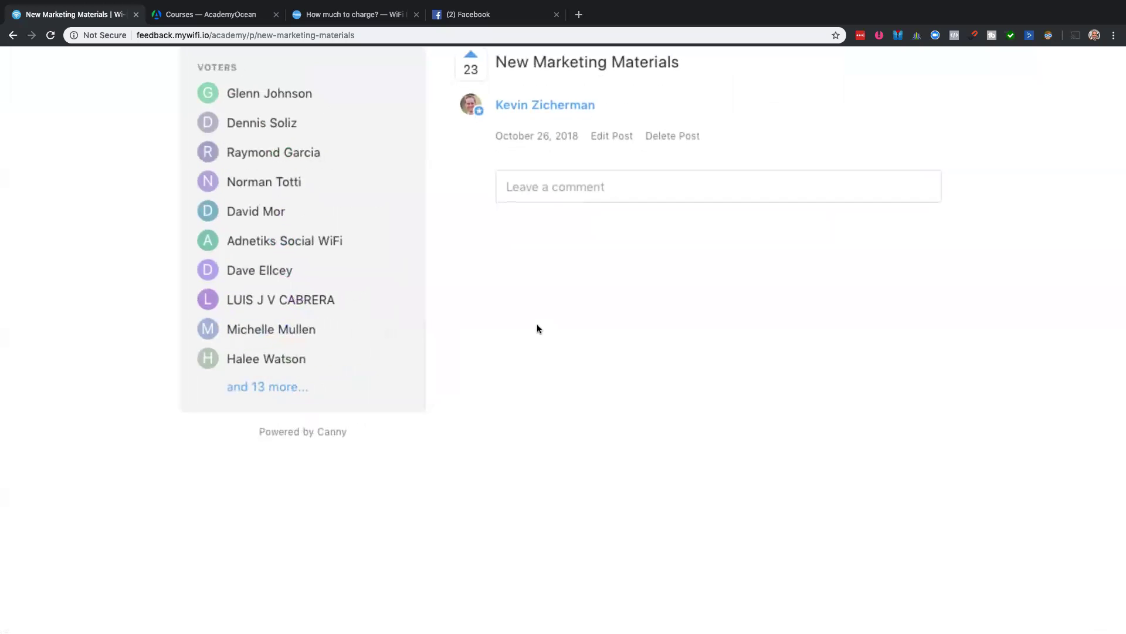
scroll(537, 327, "down", 3)
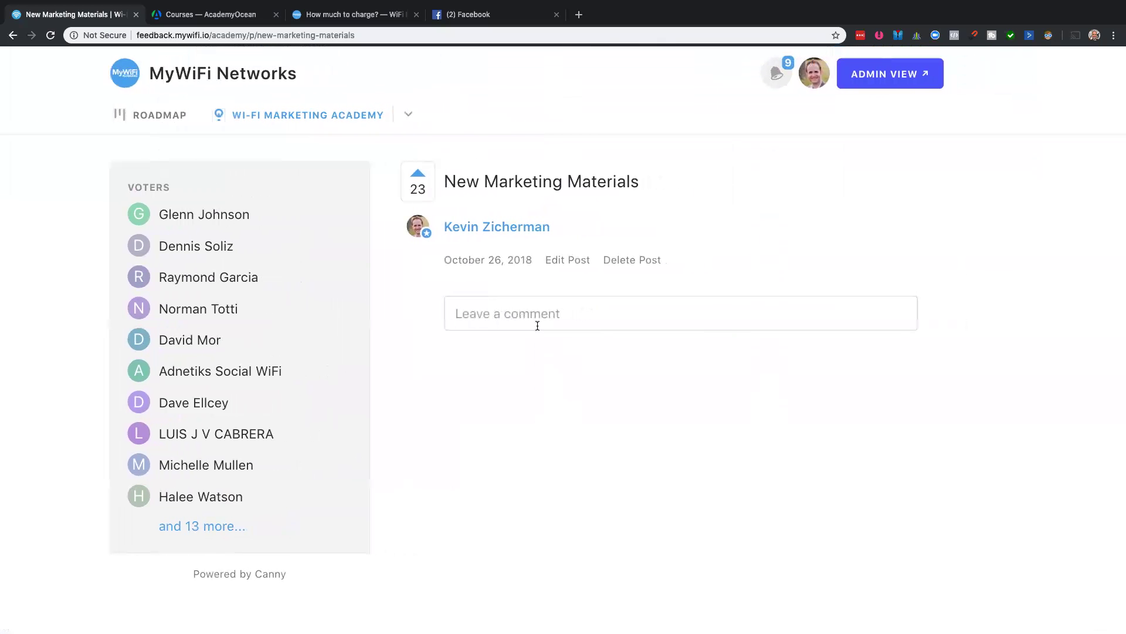
- Copy the feedback page's web address from the address bar and switch to Facebook
left_click(227, 36)
right_click(227, 36)
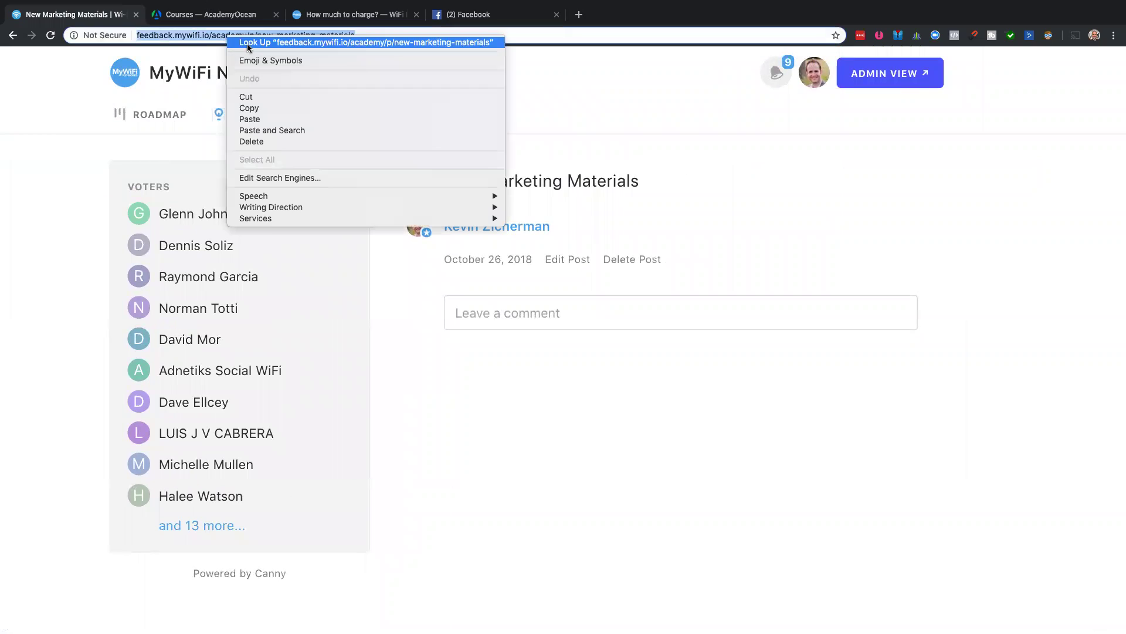
left_click(265, 107)
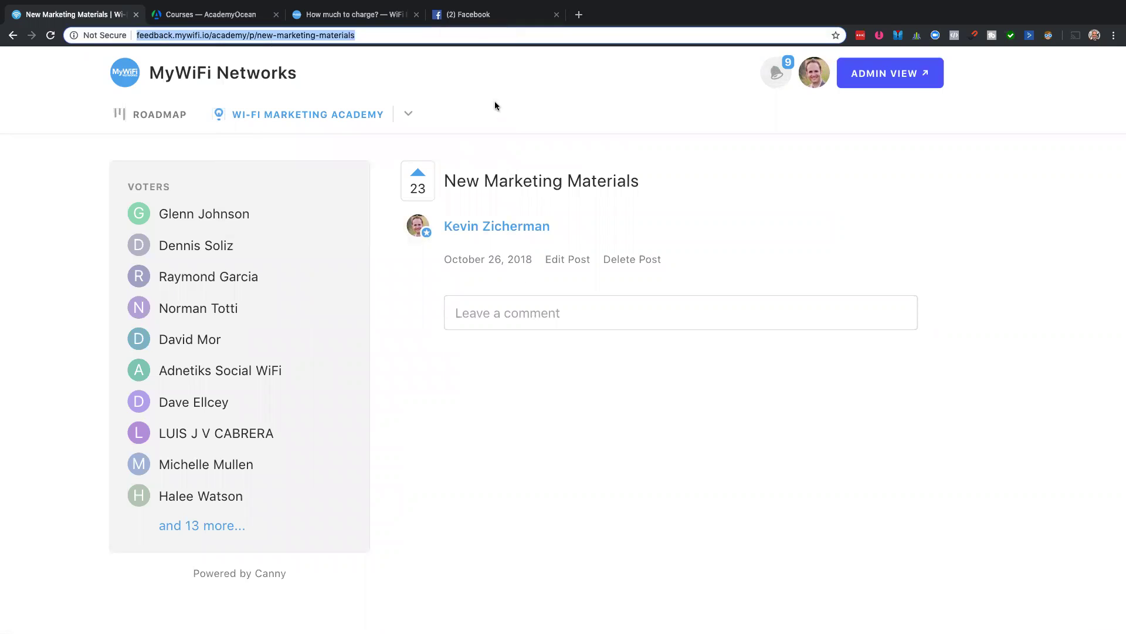
left_click(484, 23)
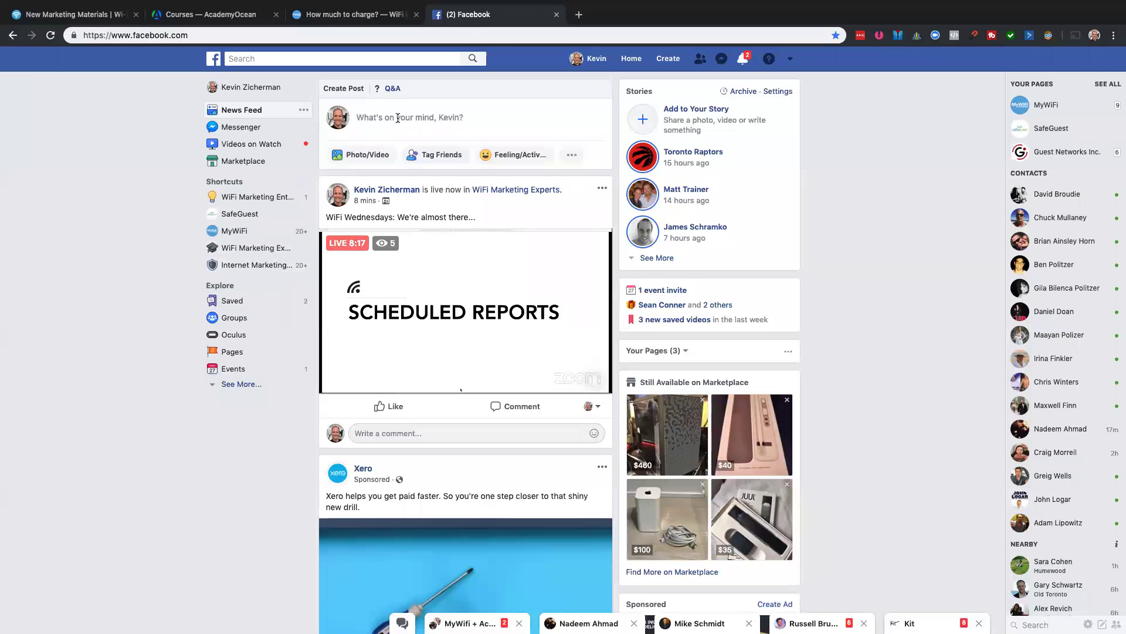
- Dismiss the news feed composer and open the WiFi Marketing Experts group's Discussion feed
left_click(398, 117)
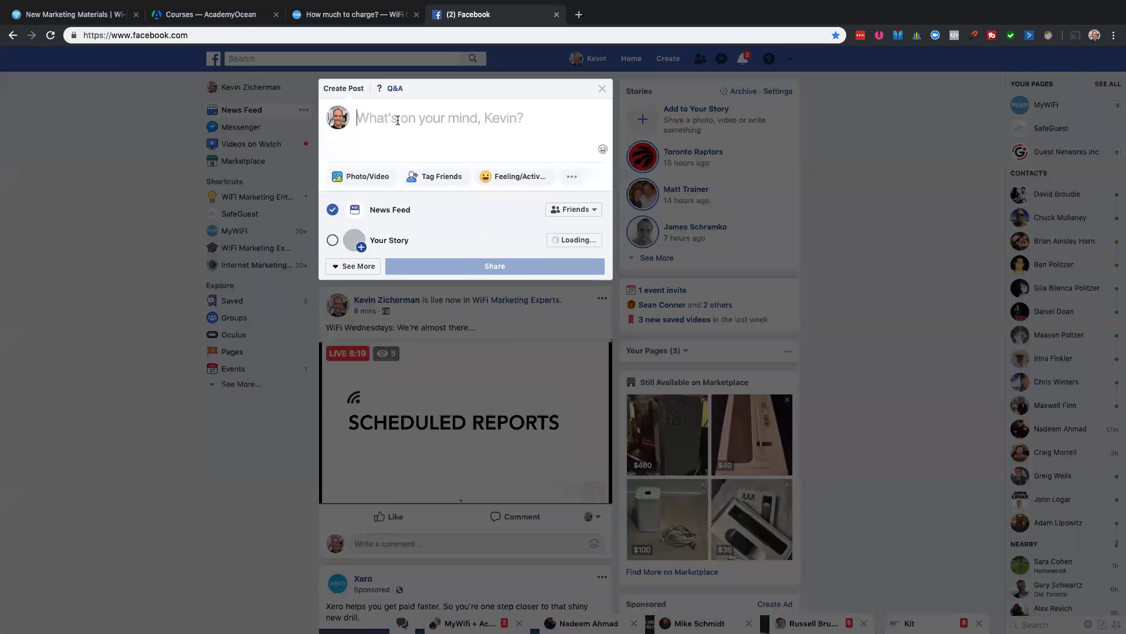
left_click(125, 287)
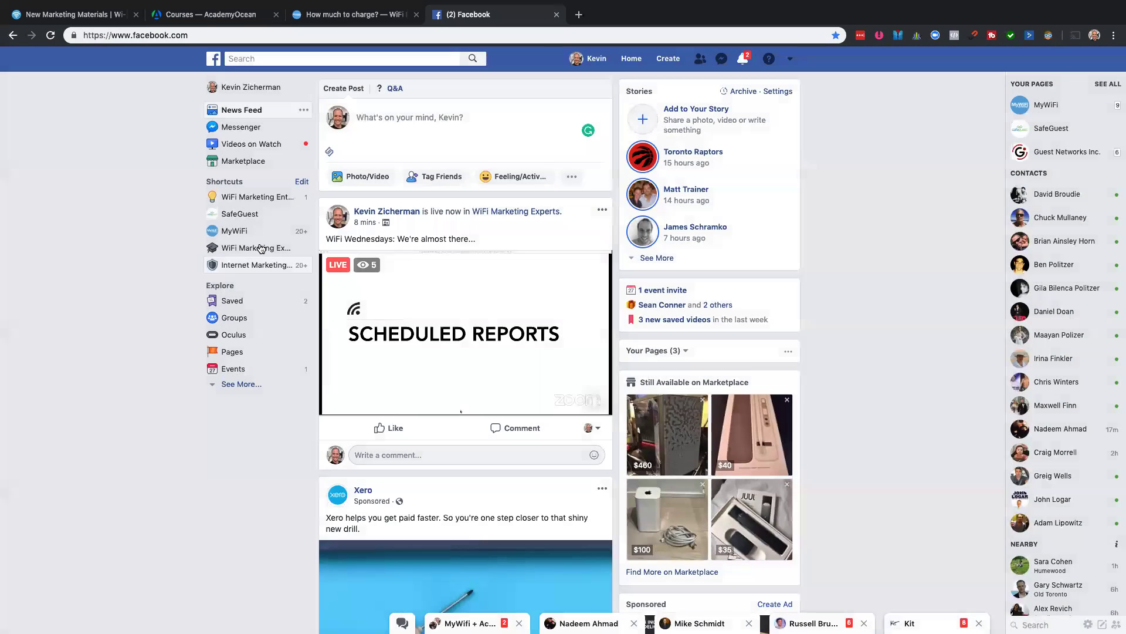
left_click(262, 247)
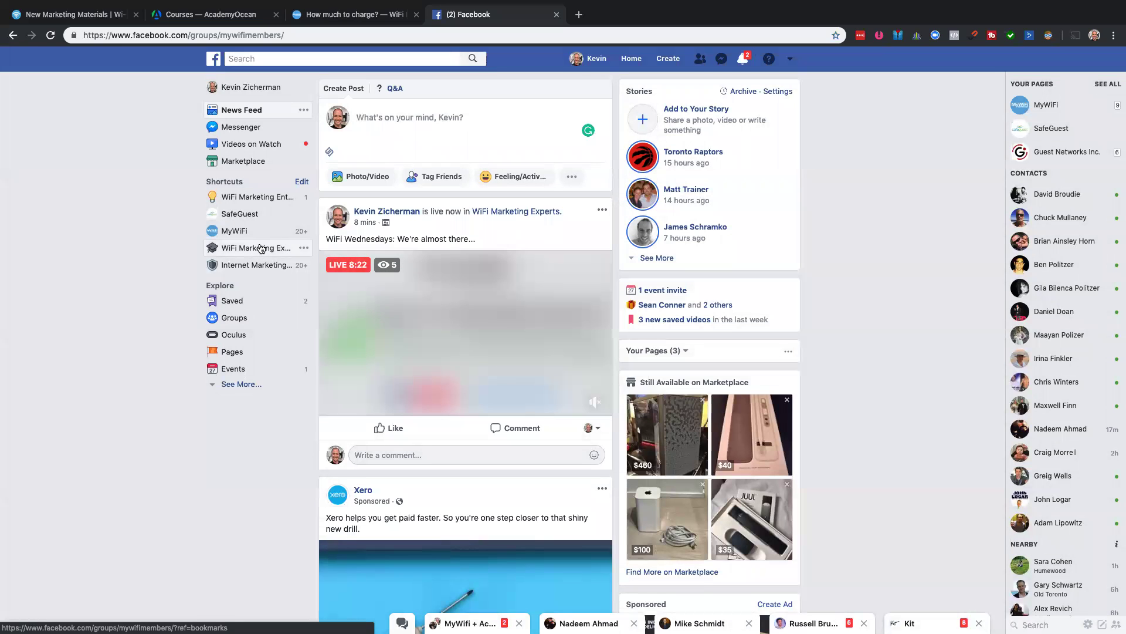
scroll(406, 388, "down", 2)
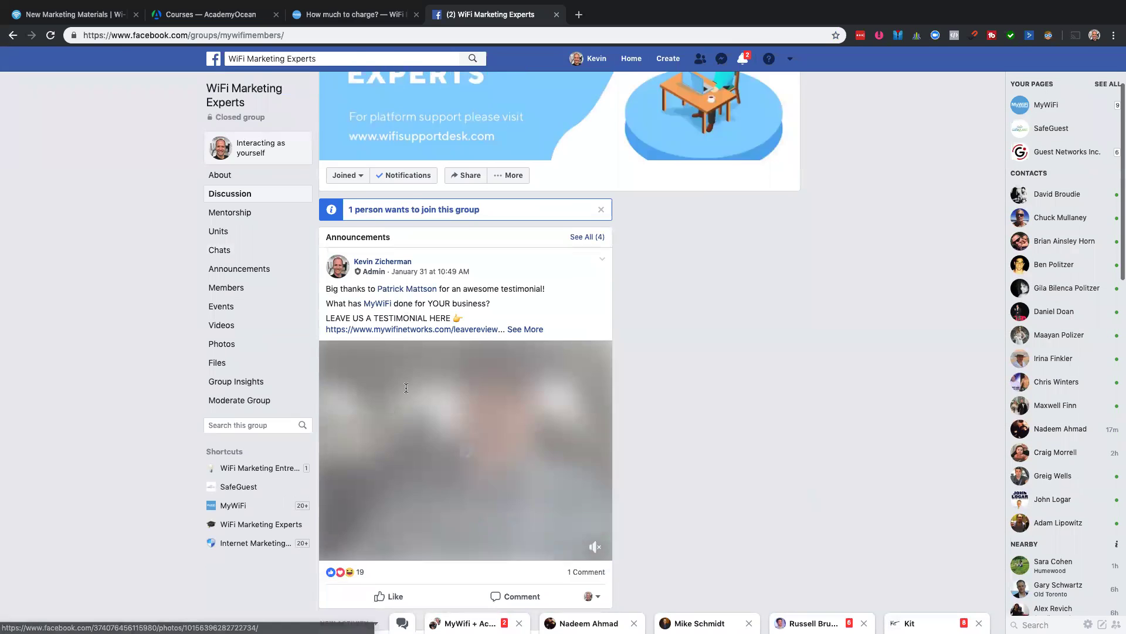
scroll(406, 388, "down", 8)
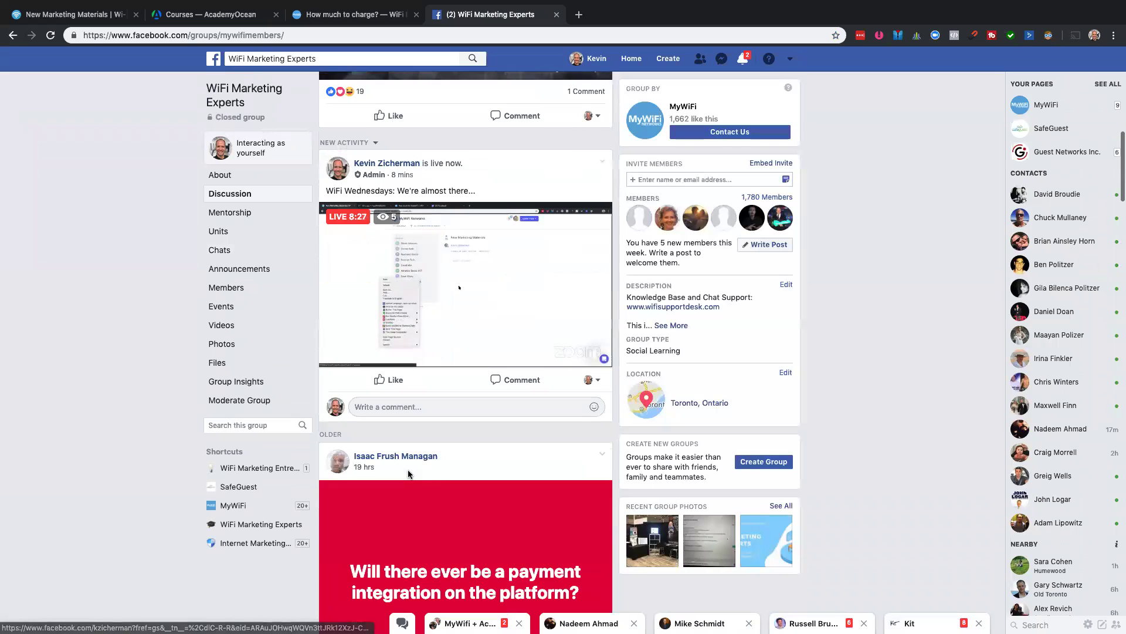
scroll(409, 474, "up", 10)
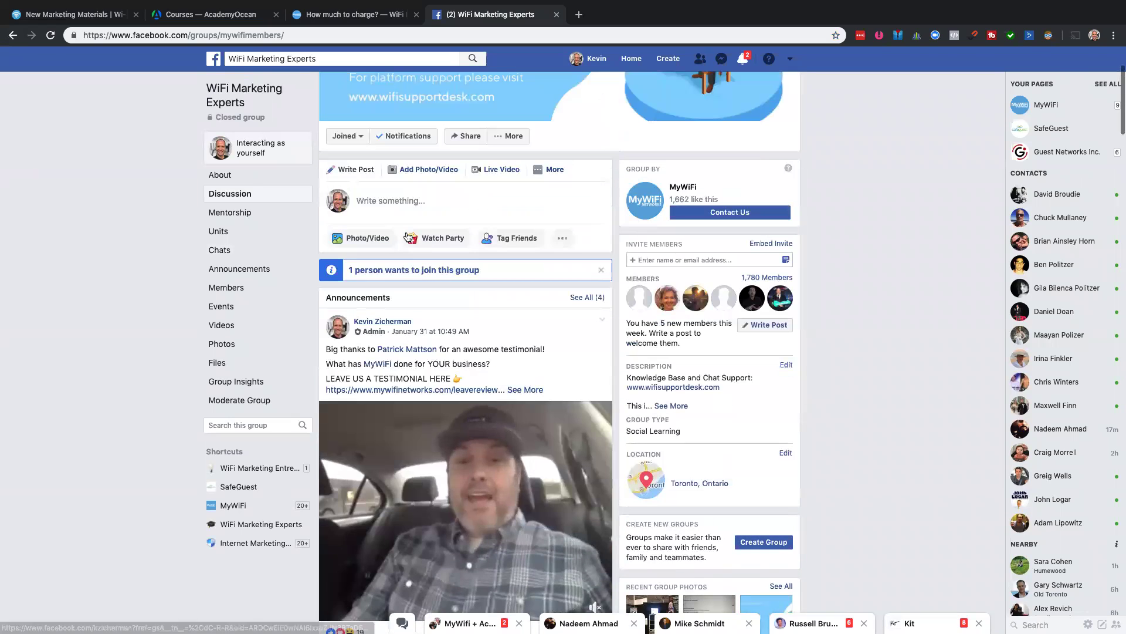
- Post 'What new Marketing Materials should we create?' with the pasted feedback link to the group, then return to the slides
left_click(428, 201)
type("W")
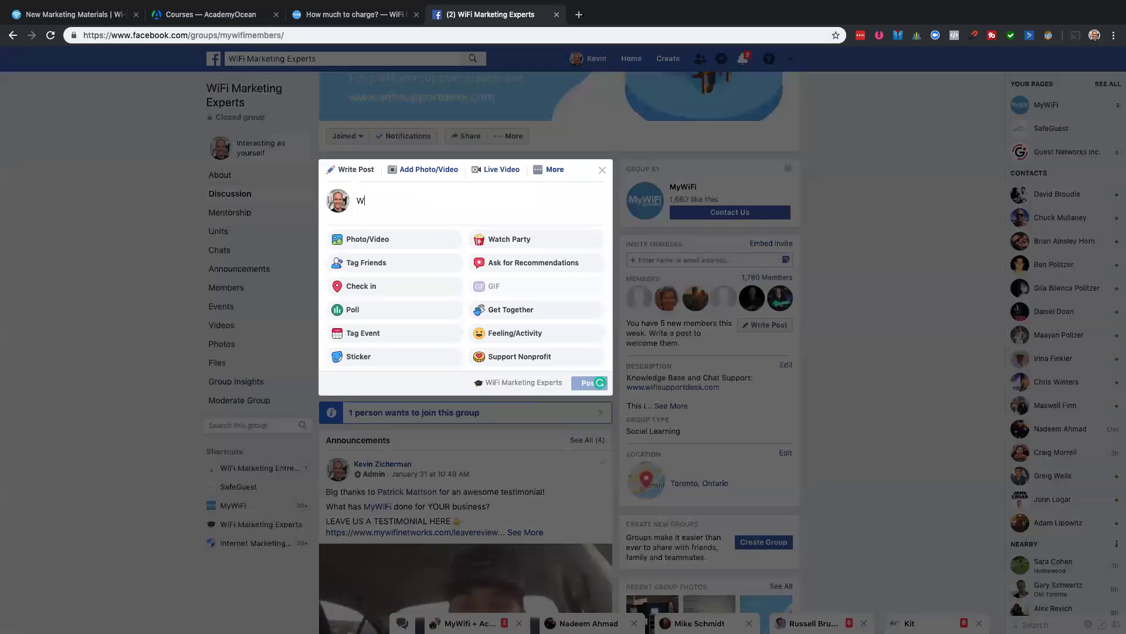
type("hich new Marketing Materials should we crteate?")
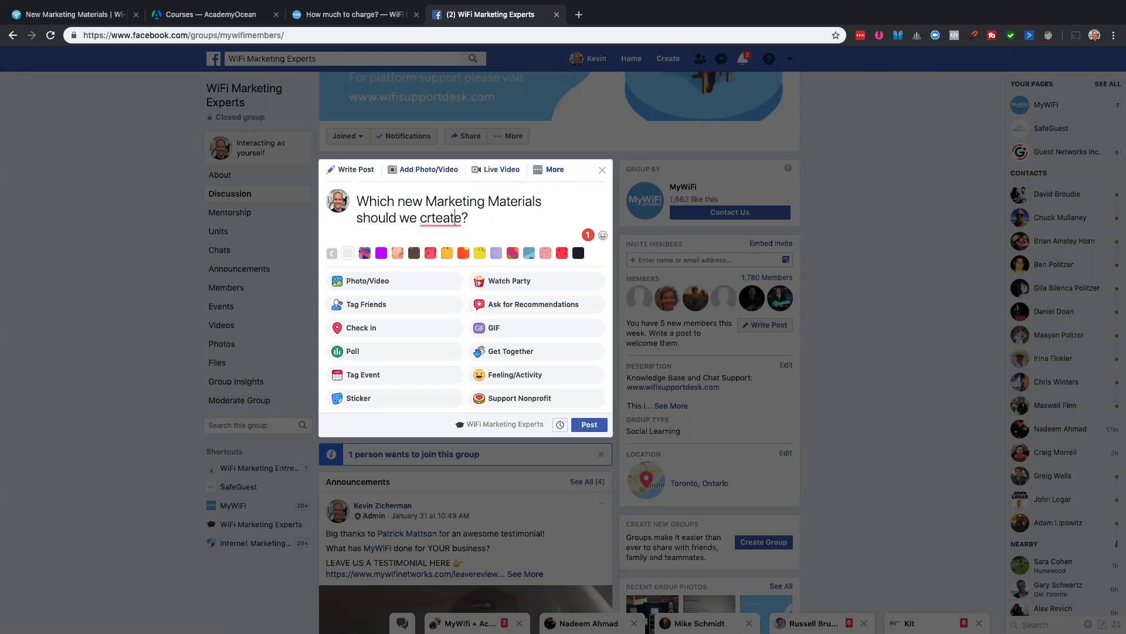
key("BackSpace")
key("End")
key("Return")
key("Return")
key("ctrl+v")
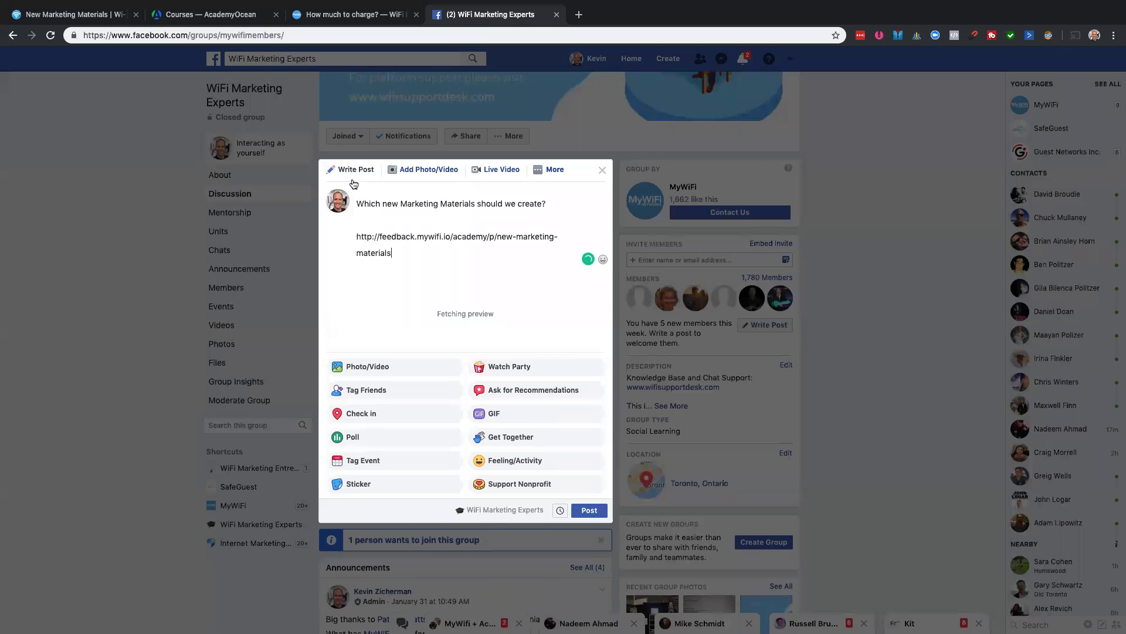
double_click(370, 199)
type("What")
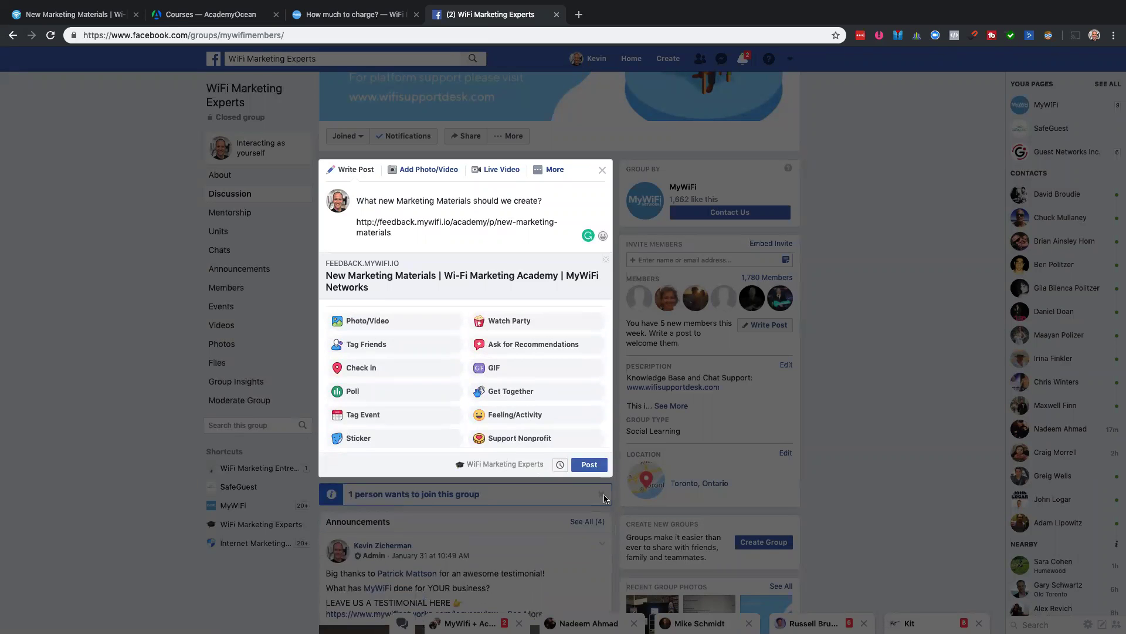
left_click(594, 461)
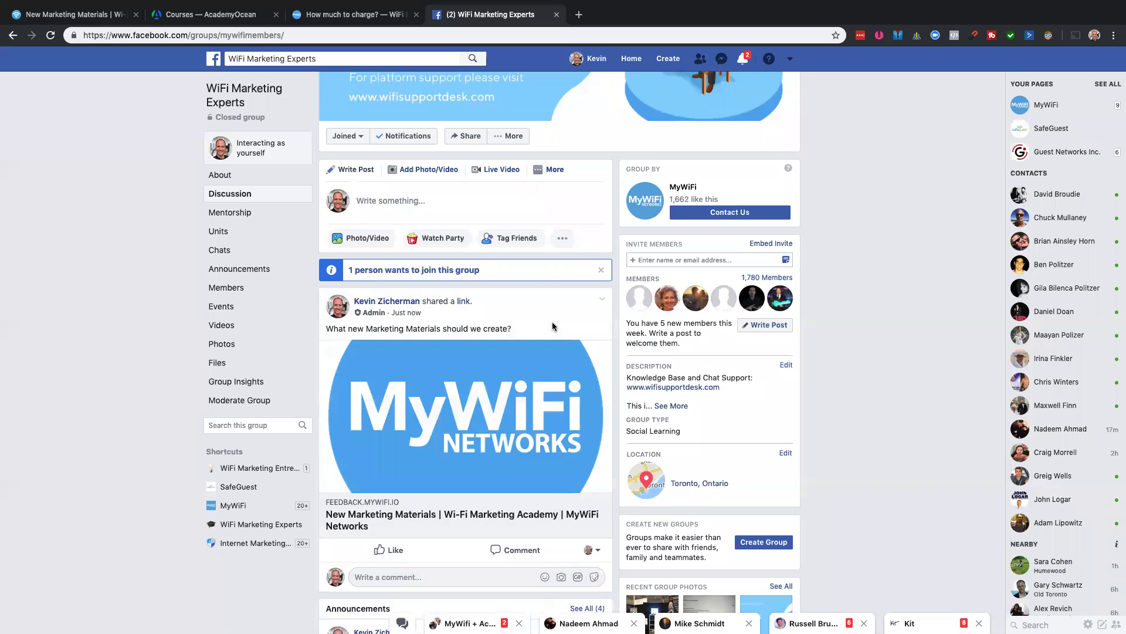
key("ctrl+Left")
key("ctrl+Right")
key("ctrl+Right")
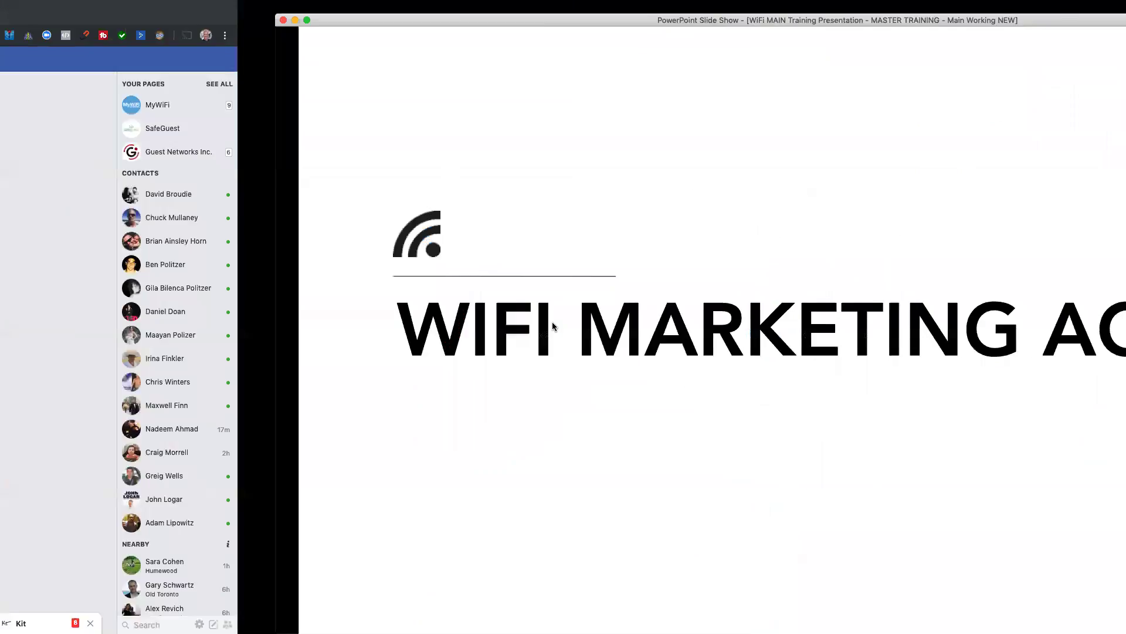
- Step the slide show from NEW RESELLER PLANS through the 8-week bootcamp slide to 'INTERESTED? TYPE IN #BOOTCAMP'
key("Right")
key("Right")
key("Left")
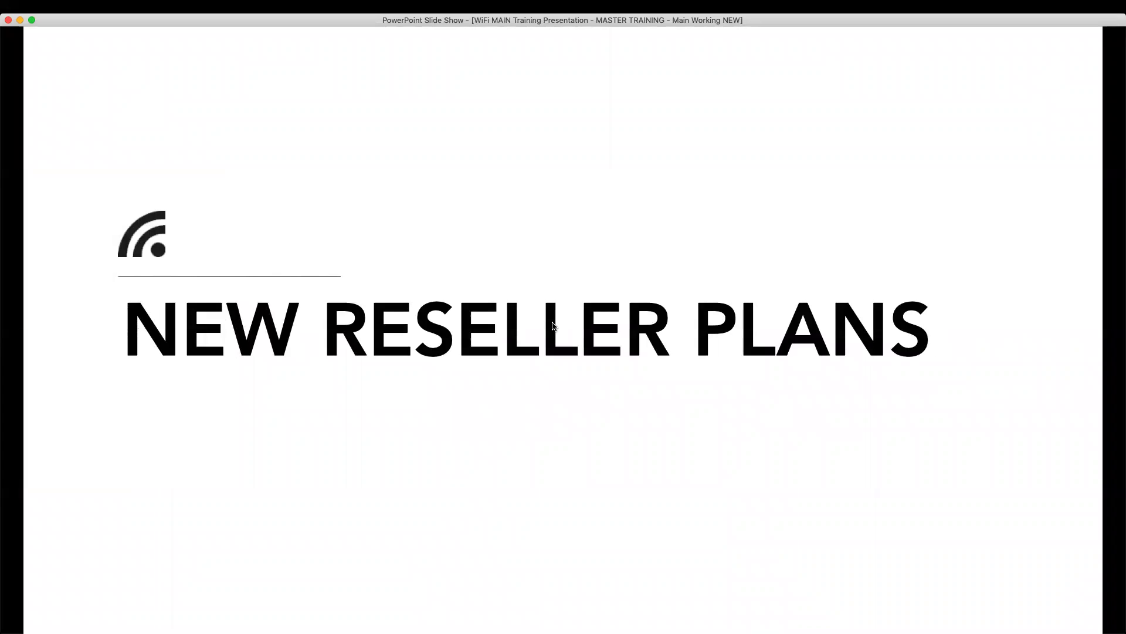
key("Right")
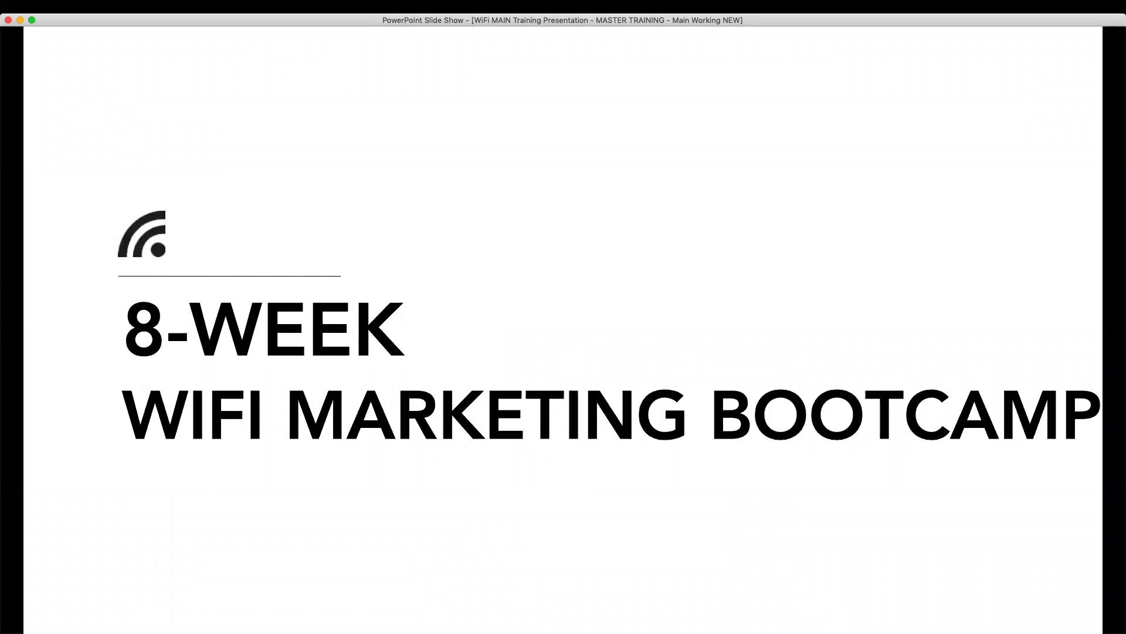
key("Right")
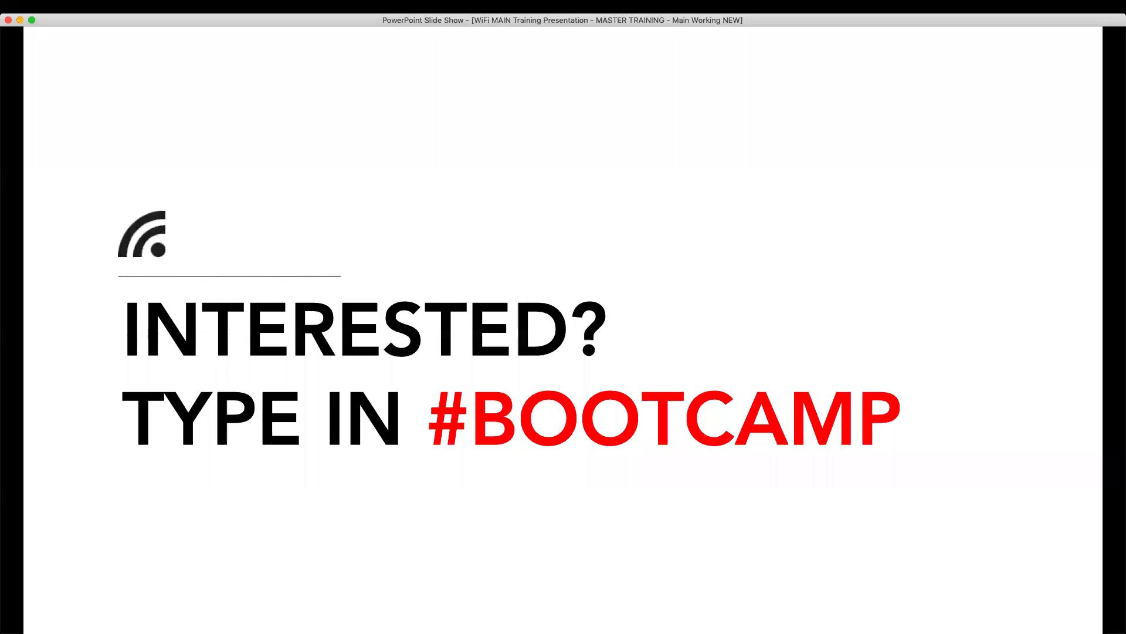